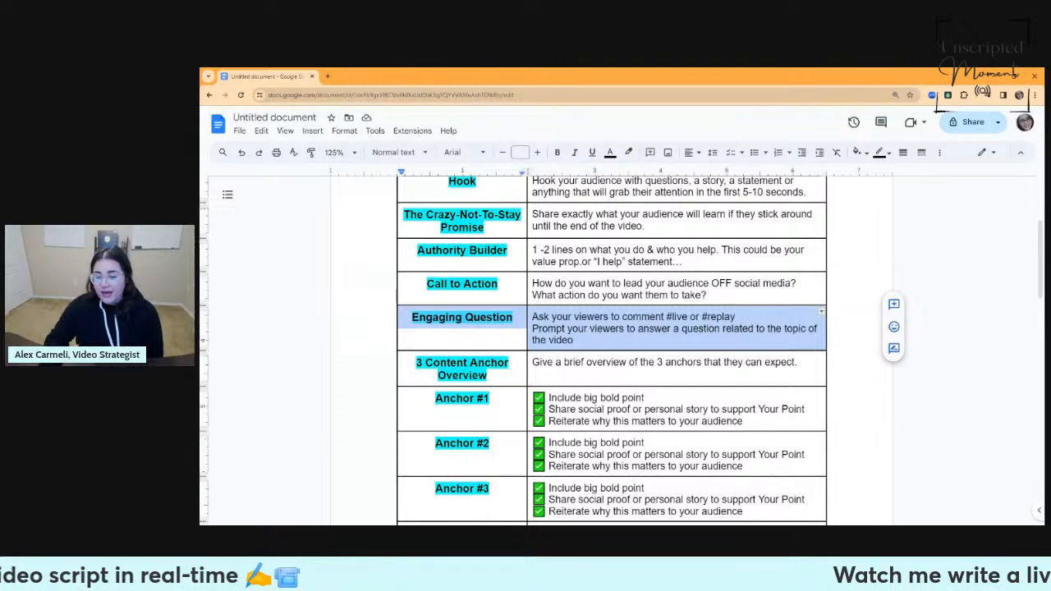
Review the script template's 3 Content Anchor Overview and Anchor rows alongside the throughline question above the table.
scroll(378, 321, down, 2)
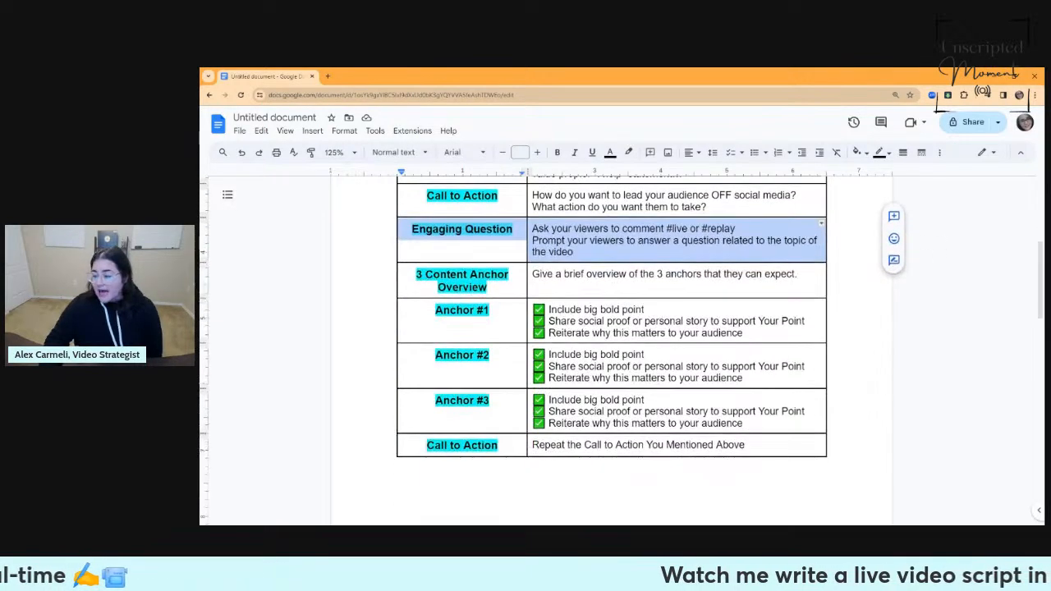
drag(417, 276, 739, 419)
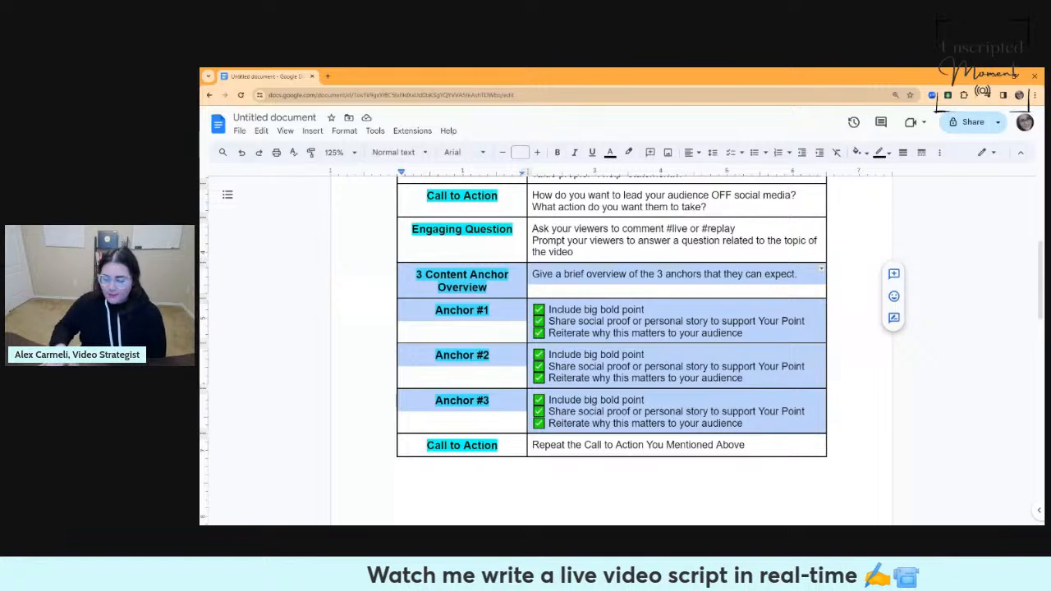
scroll(612, 353, up, 5)
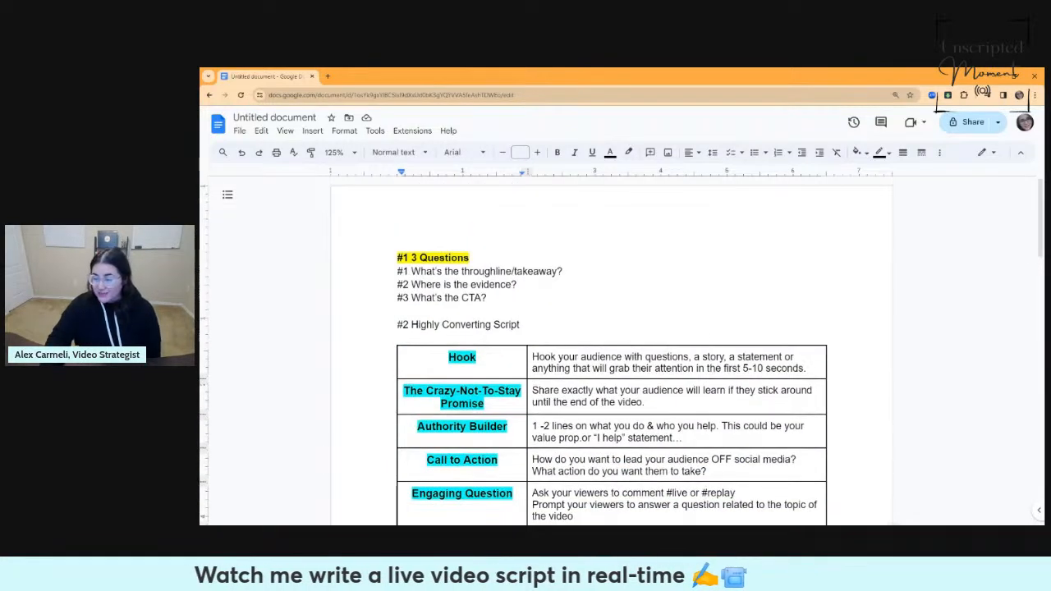
triple_click(480, 272)
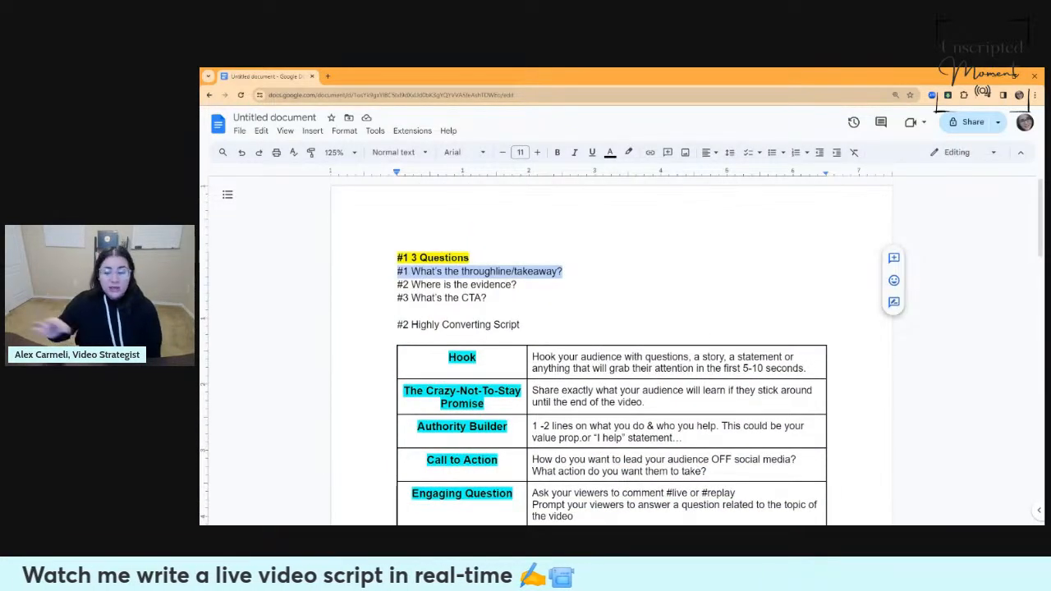
scroll(612, 353, down, 5)
scroll(612, 353, up, 2)
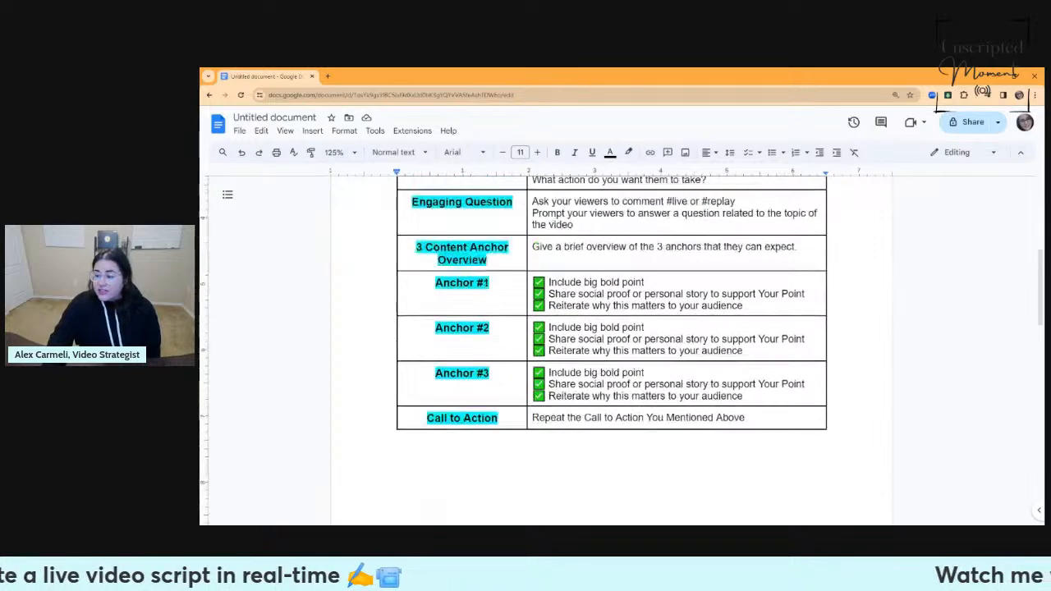
click(491, 311)
drag(491, 310, 715, 412)
click(715, 412)
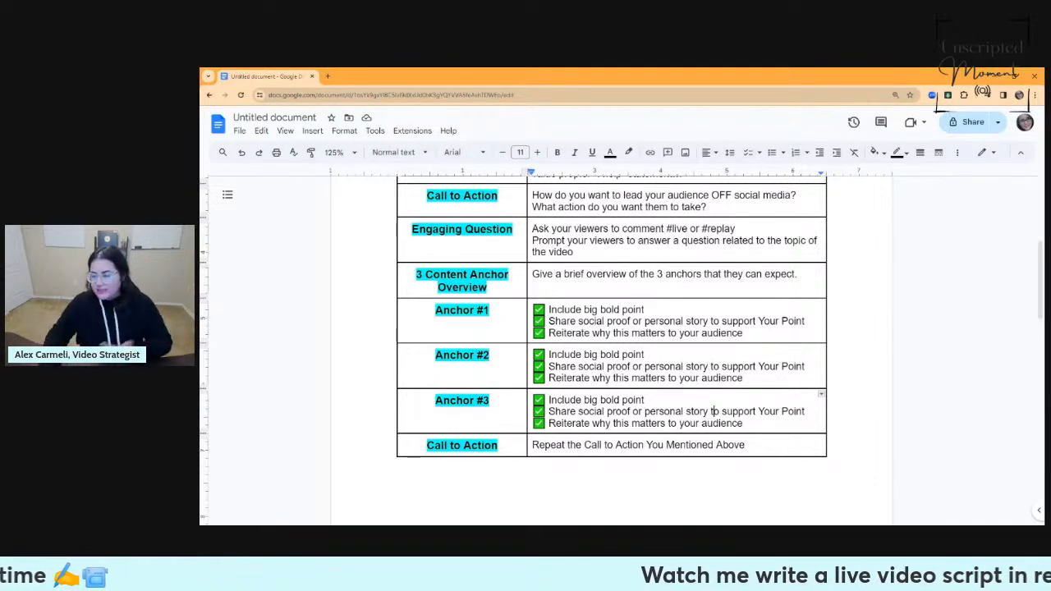
Go through the Anchor #1, #2 and #3 rows and the closing Call to Action row, and return to the start of the template.
drag(435, 357, 739, 421)
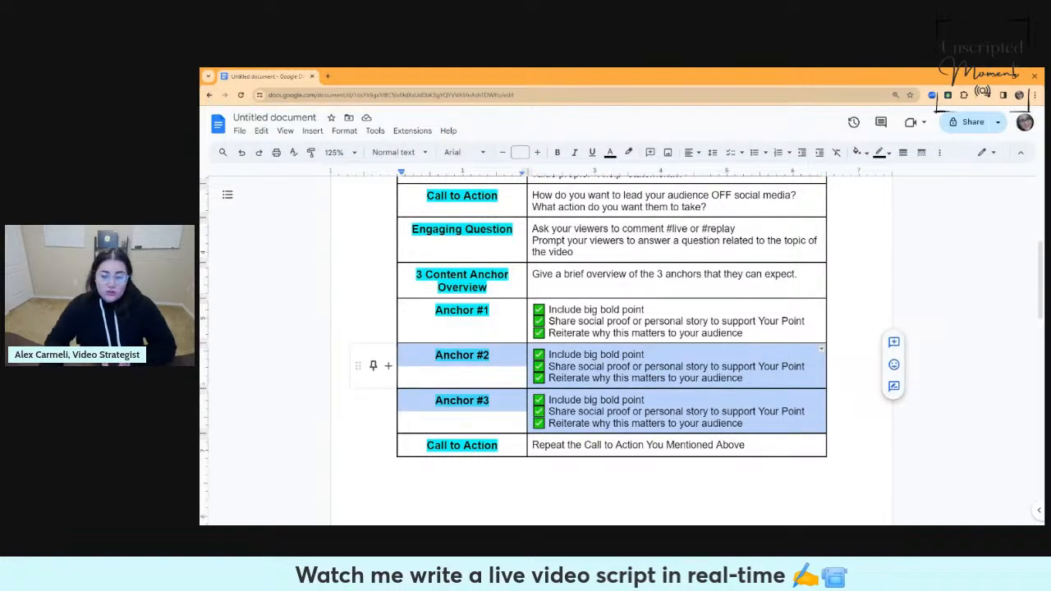
click(593, 355)
drag(435, 311, 739, 333)
click(646, 310)
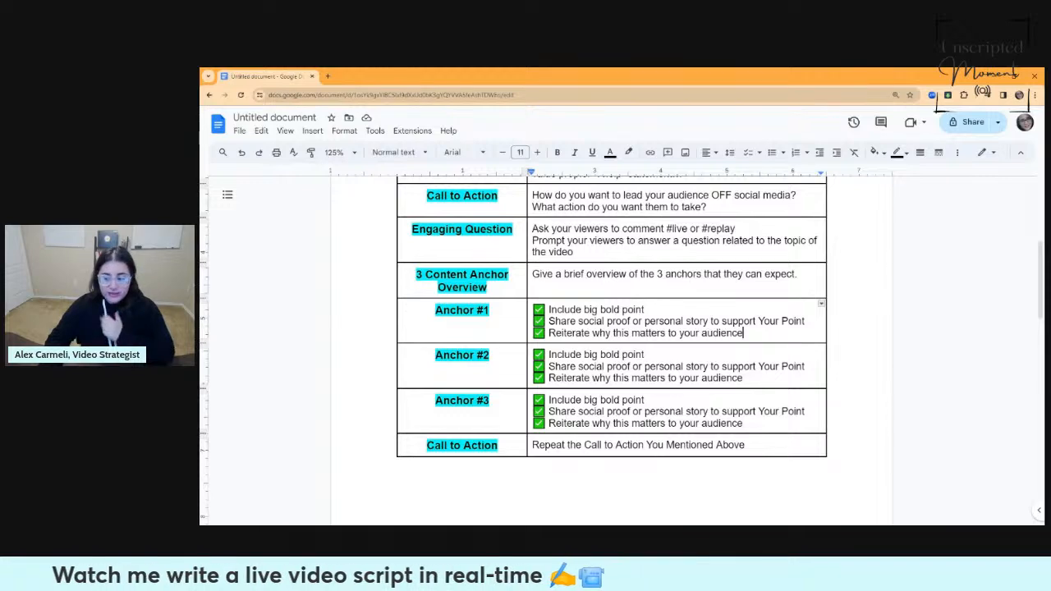
scroll(746, 357, down, 2)
drag(746, 357, 461, 357)
scroll(462, 358, up, 2)
scroll(612, 353, up, 3)
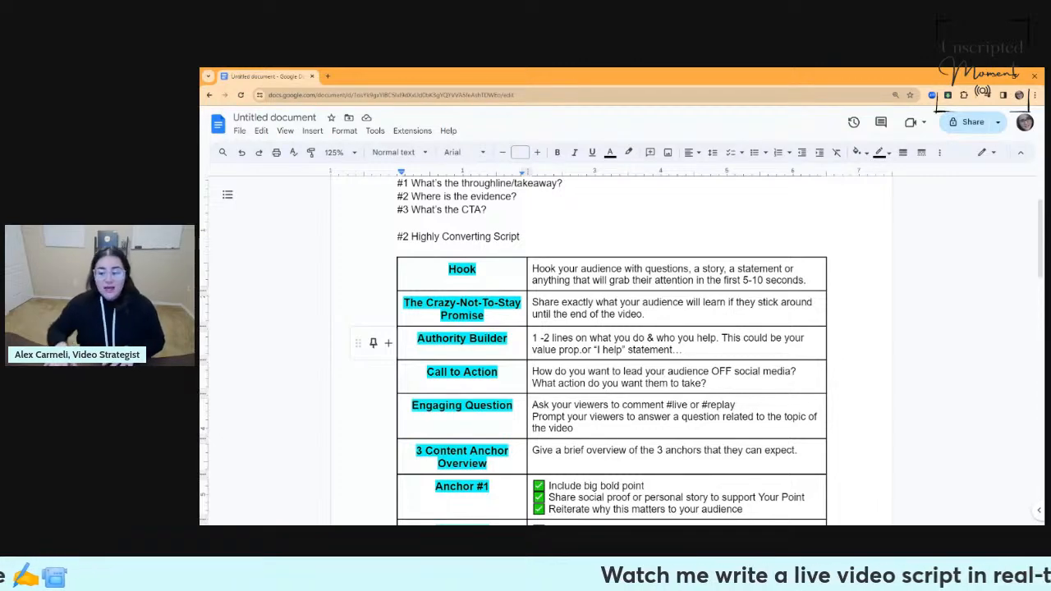
Reveal the throughline/takeaway answer in the #3 Example script section by changing its black highlight to white.
scroll(374, 343, down, 10)
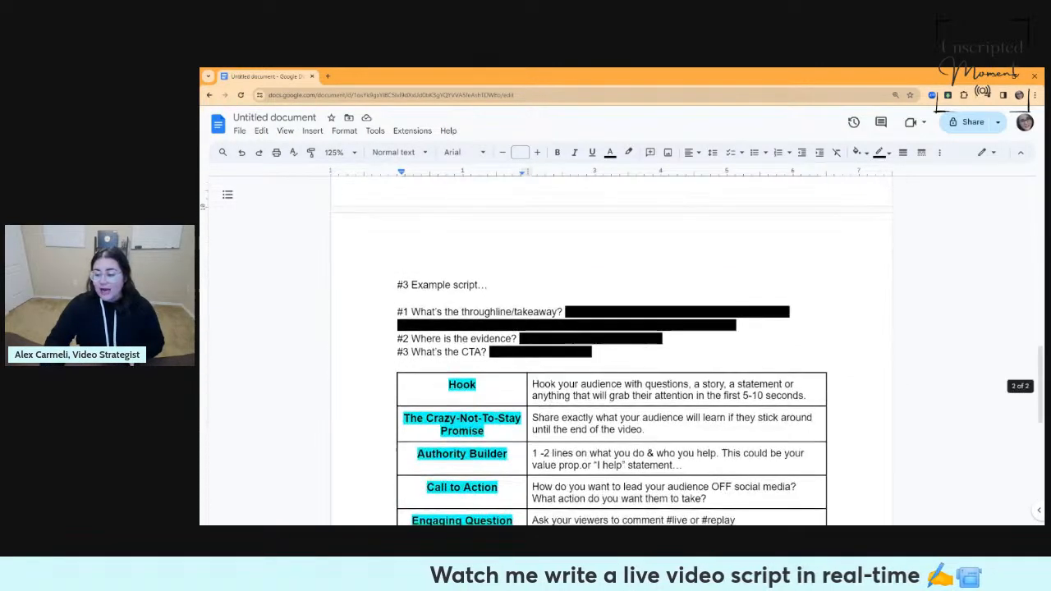
scroll(374, 337, down, 3)
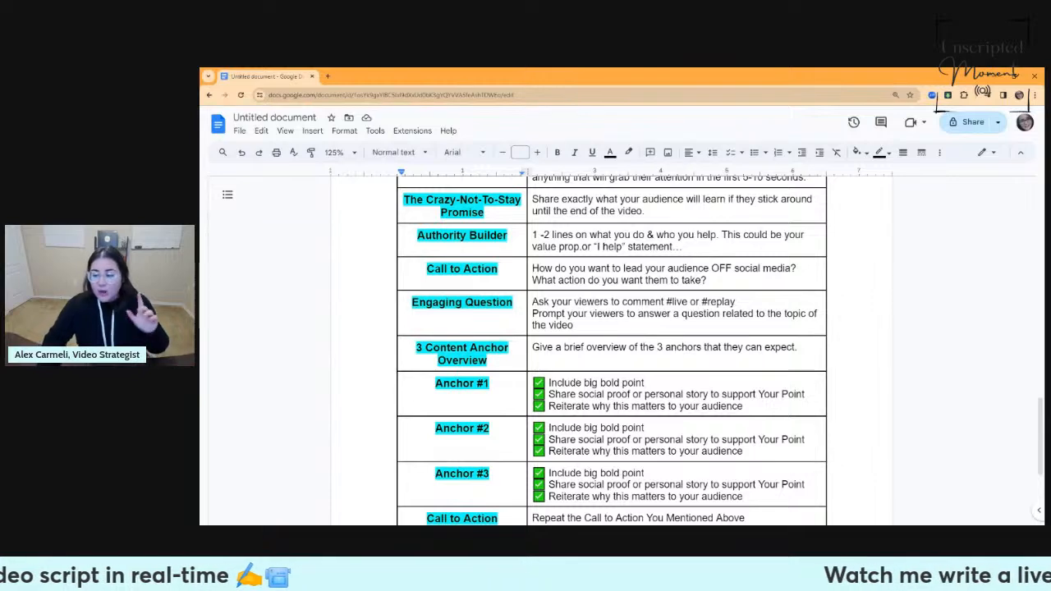
scroll(611, 349, up, 4)
drag(593, 309, 398, 269)
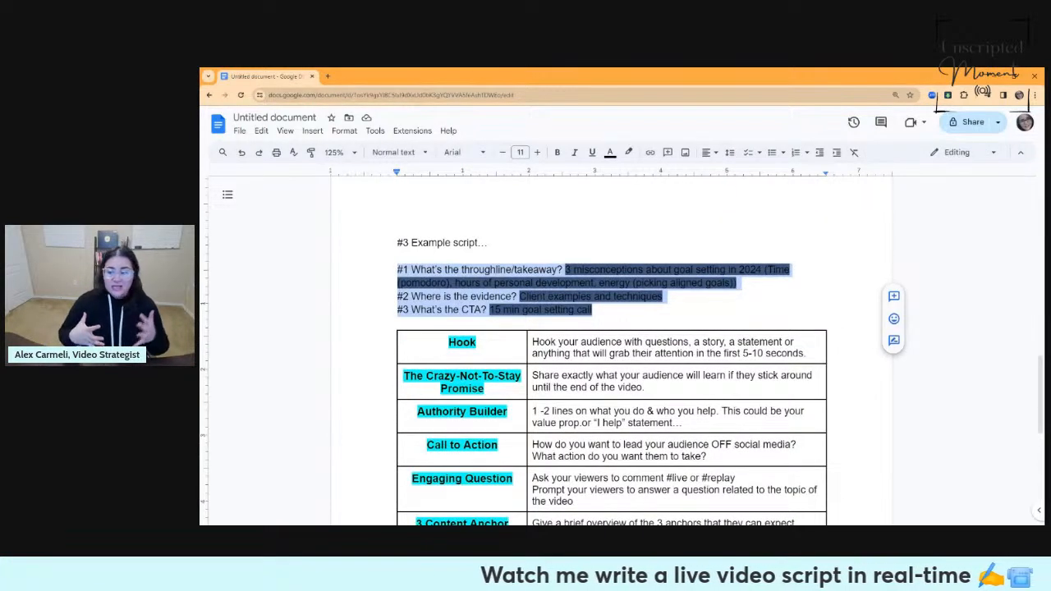
click(655, 375)
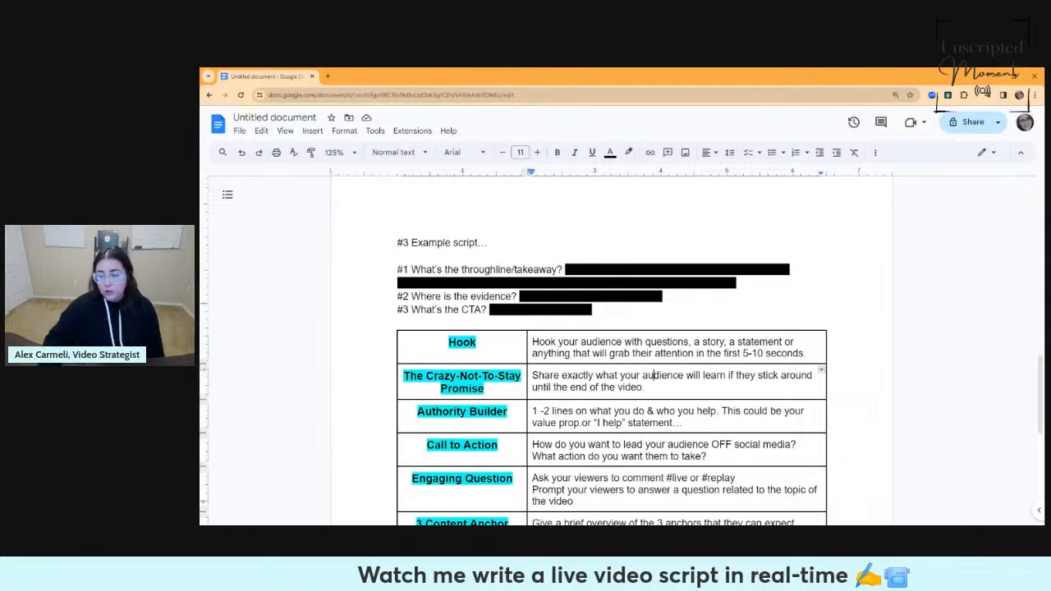
drag(738, 283, 566, 271)
click(628, 152)
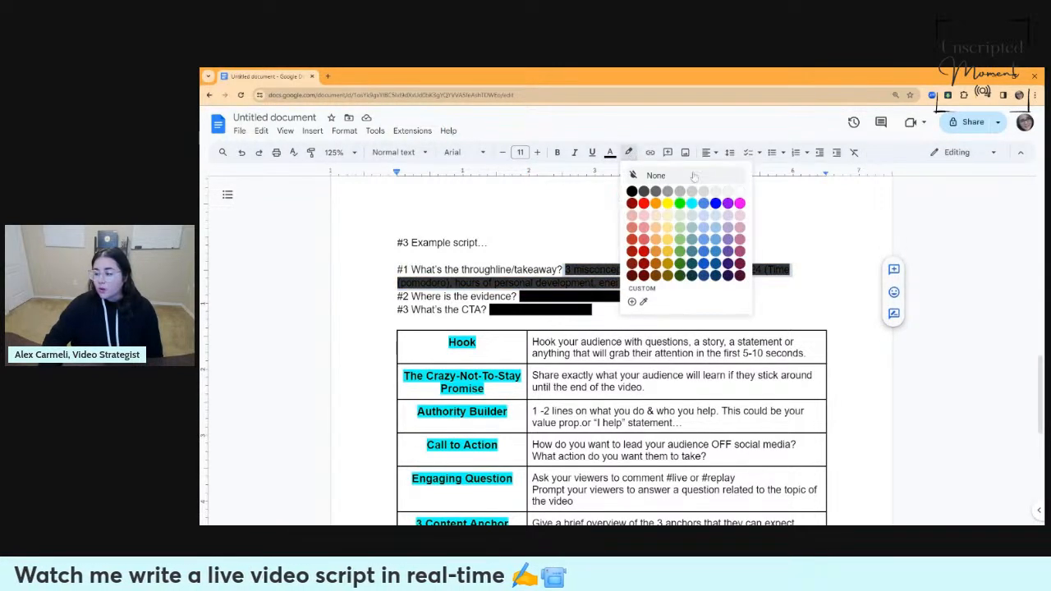
click(740, 191)
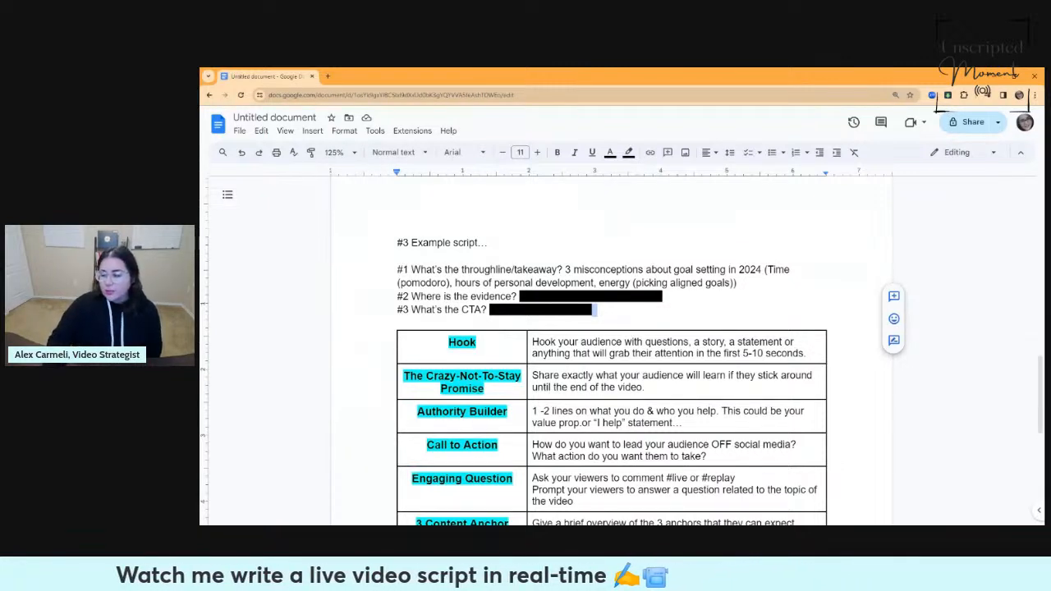
Replace "hours of" with "resources spent on" before "personal development" in the throughline answer.
double_click(470, 283)
text(resources )
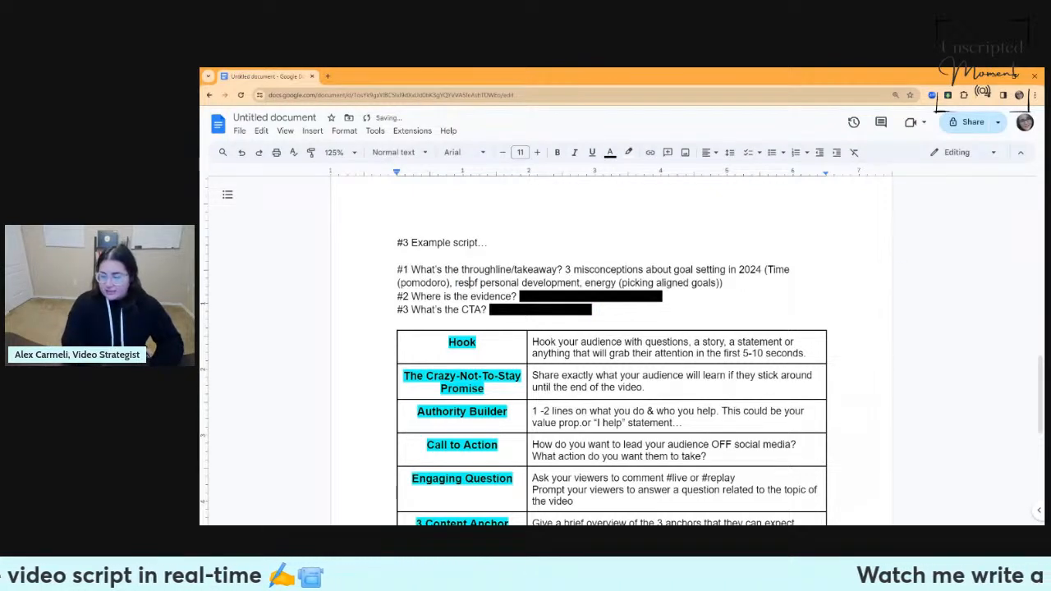
text(spent)
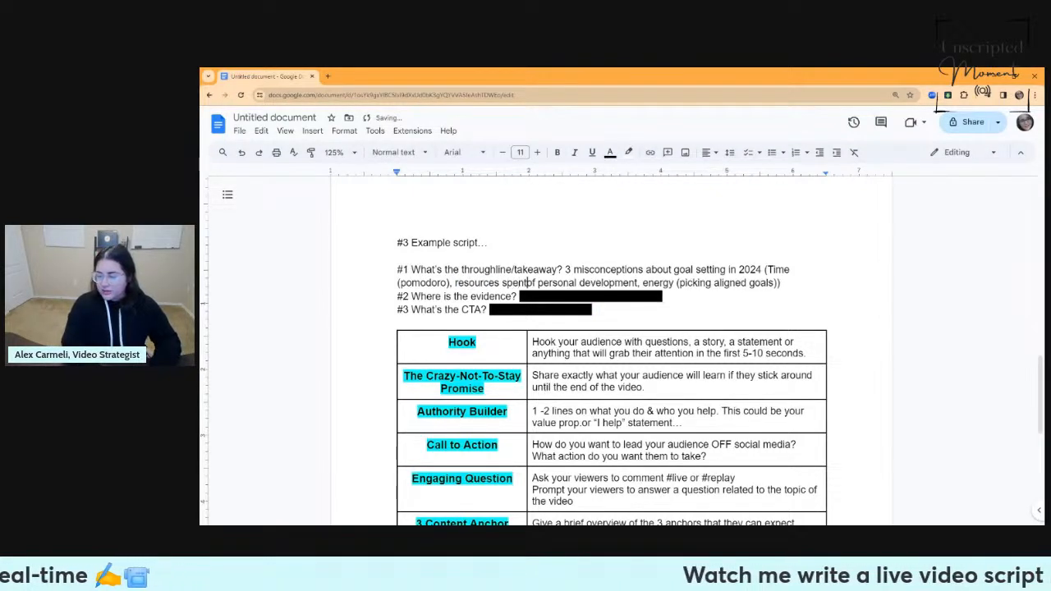
key(BackSpace)
text(n)
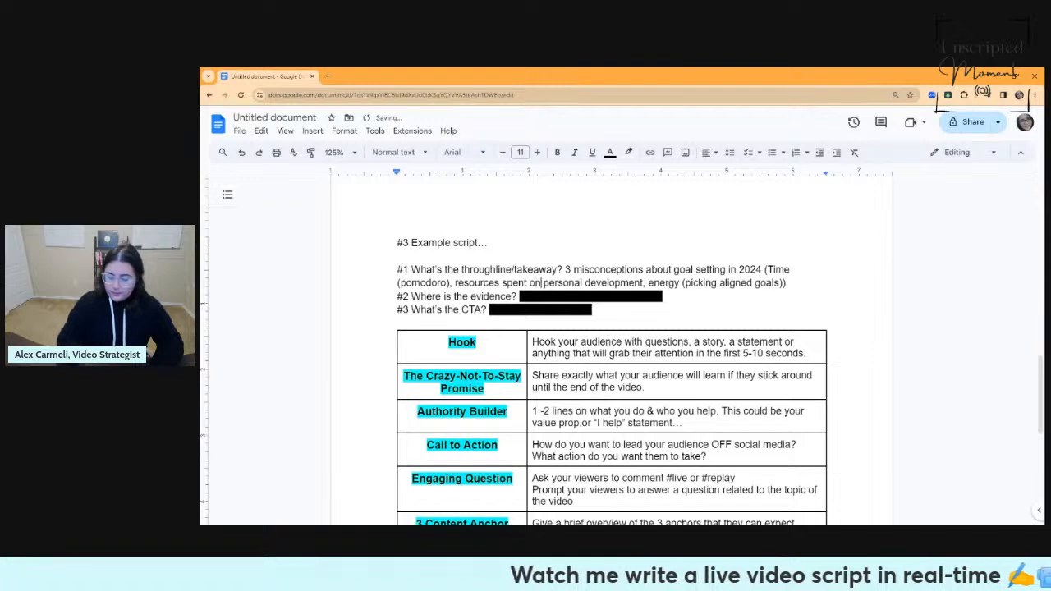
click(787, 284)
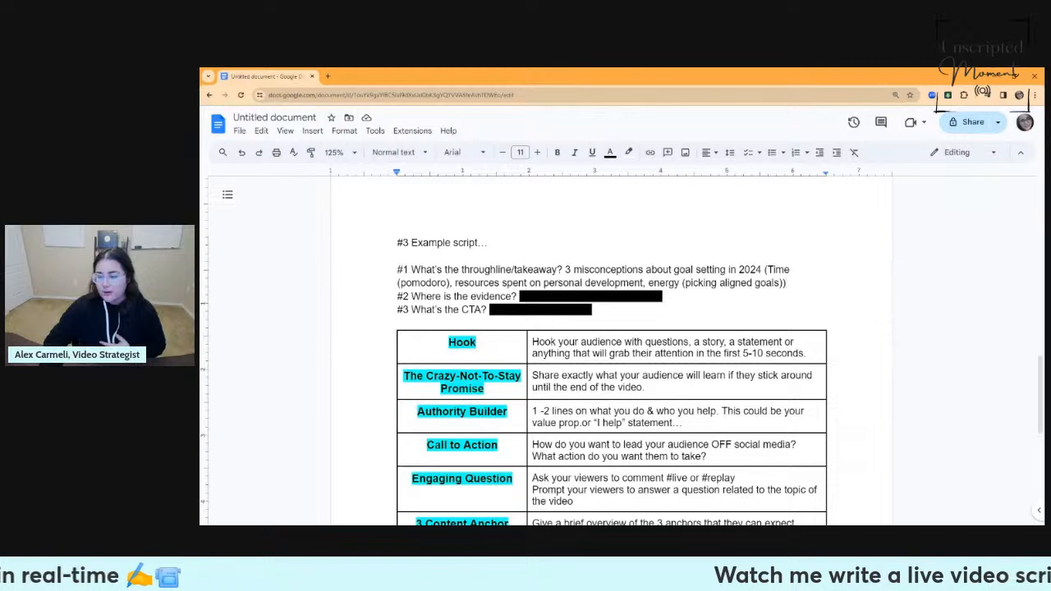
Reveal the answer to "Where is the evidence?" by changing its black highlight to white.
drag(786, 283, 564, 269)
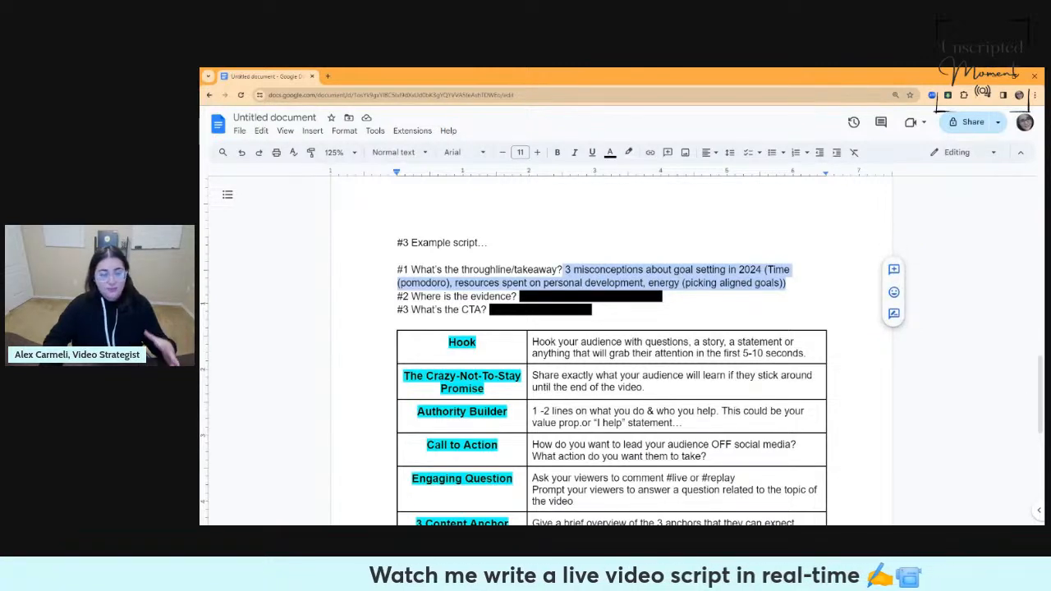
drag(667, 296, 519, 298)
click(664, 297)
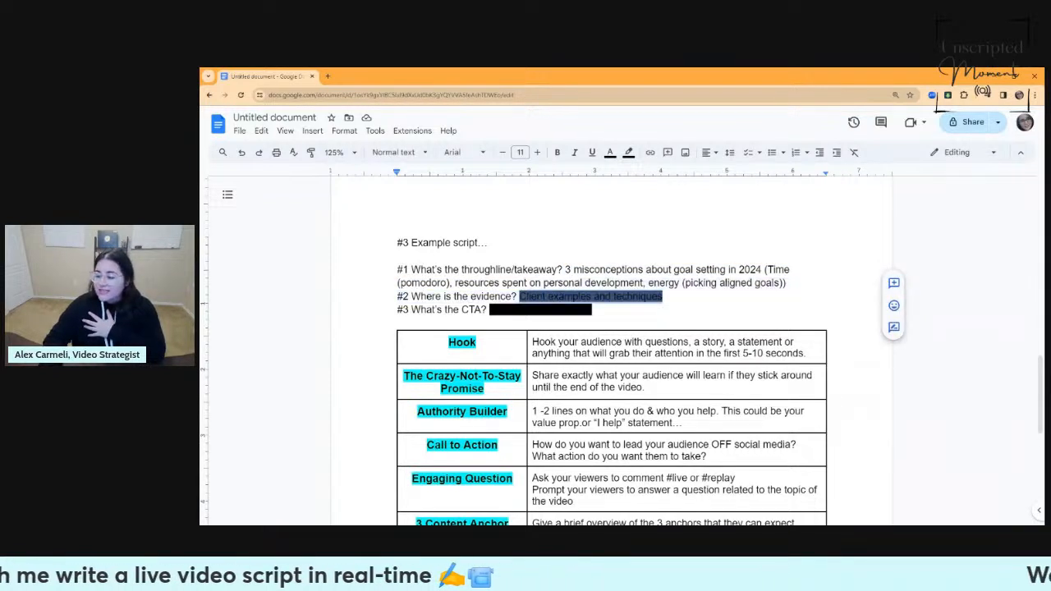
click(629, 152)
click(734, 193)
drag(669, 297, 663, 296)
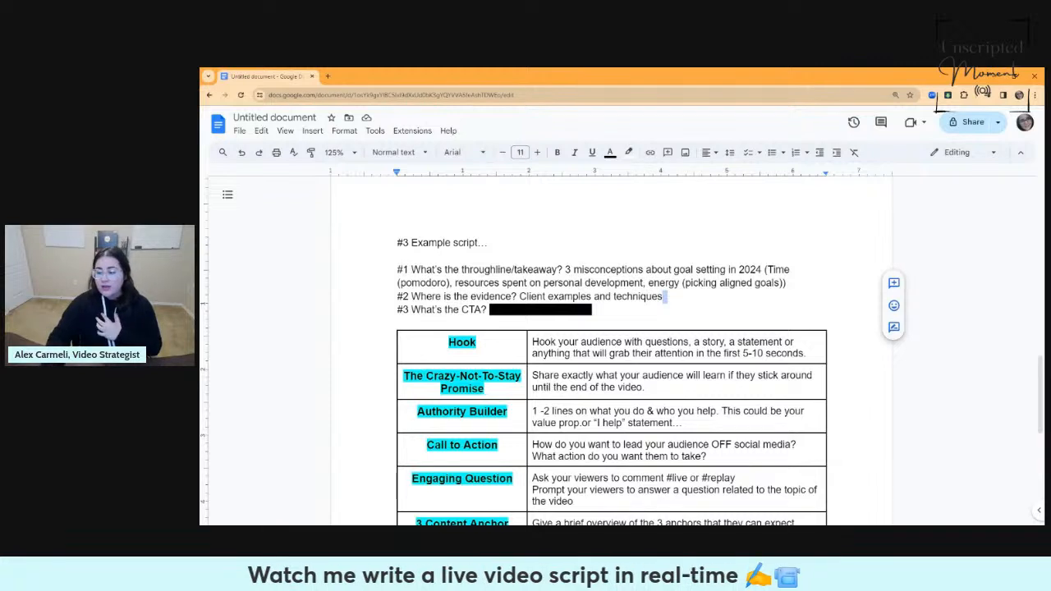
Reveal the full answer to "What's the CTA?" by changing its black highlight to white, including the first character.
drag(593, 310, 489, 309)
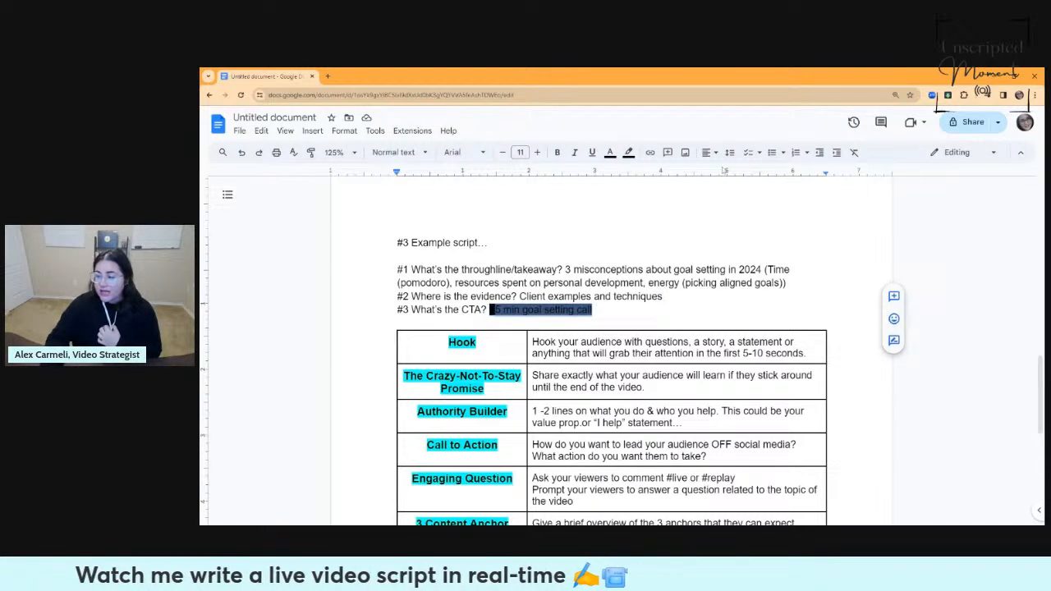
click(628, 152)
click(732, 192)
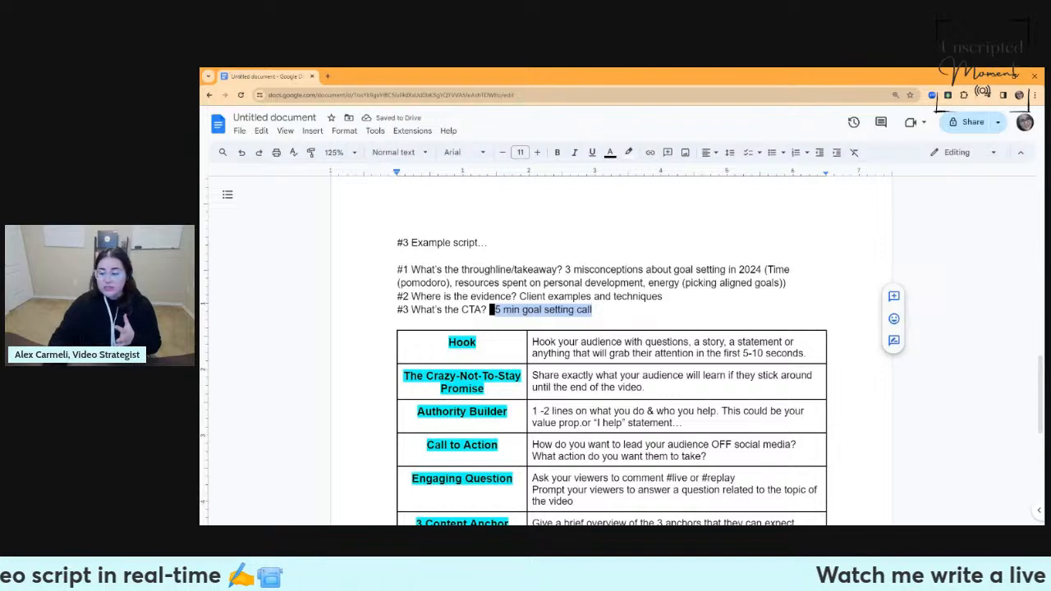
click(593, 311)
drag(593, 309, 491, 310)
click(628, 152)
click(741, 192)
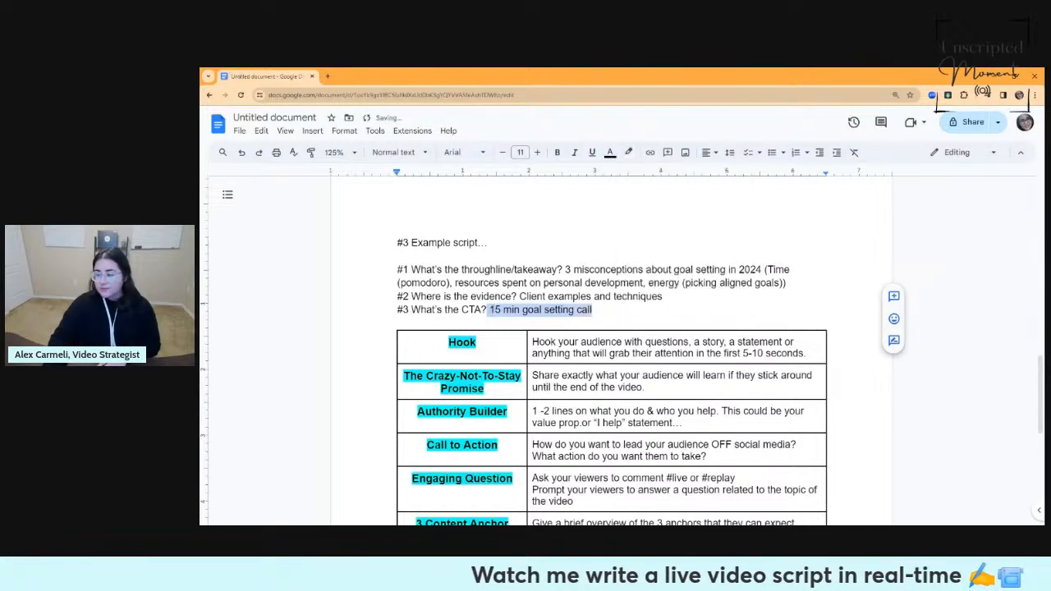
Clear the instruction text from the Hook row of the example script table.
click(670, 270)
scroll(612, 349, down, 2)
scroll(612, 349, up, 2)
drag(809, 354, 532, 343)
key(BackSpace)
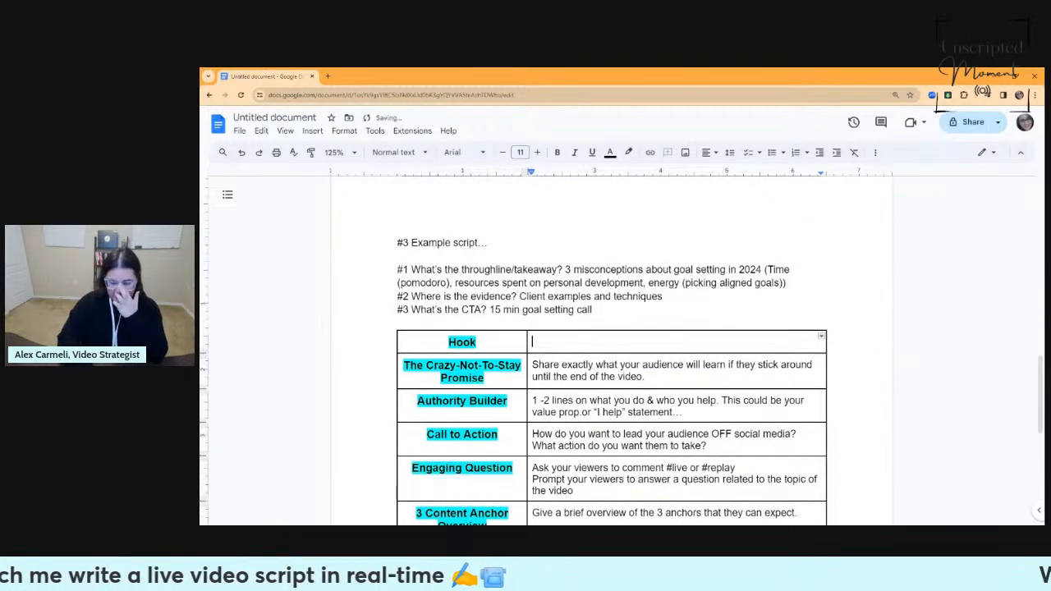
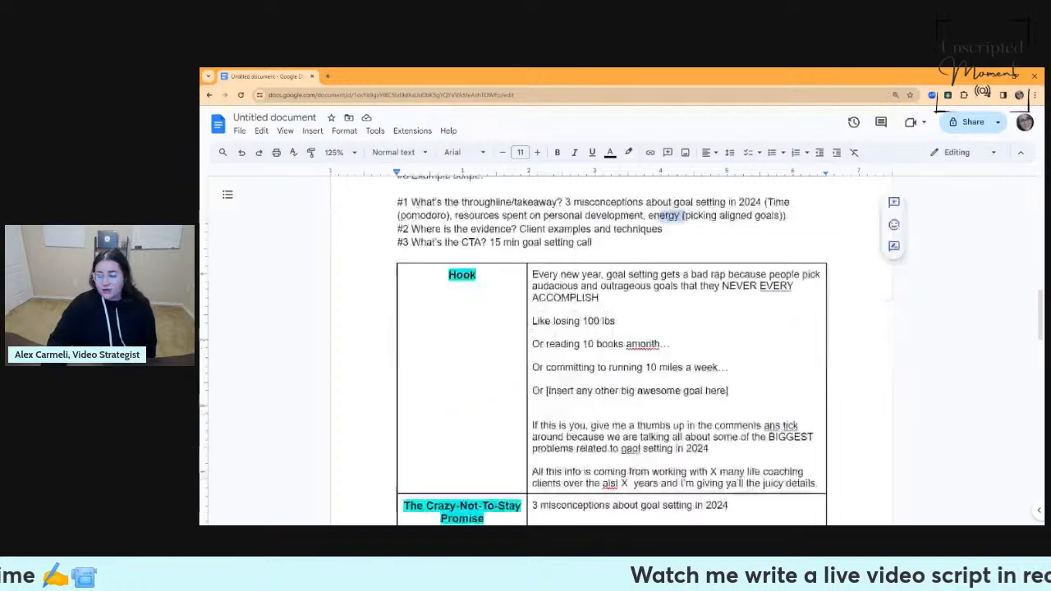
Replace Anchor #1's big bold point placeholder with "It only takes 30 min/day to see amazing consistent progress if you're working smart.".
scroll(612, 345, down, 2)
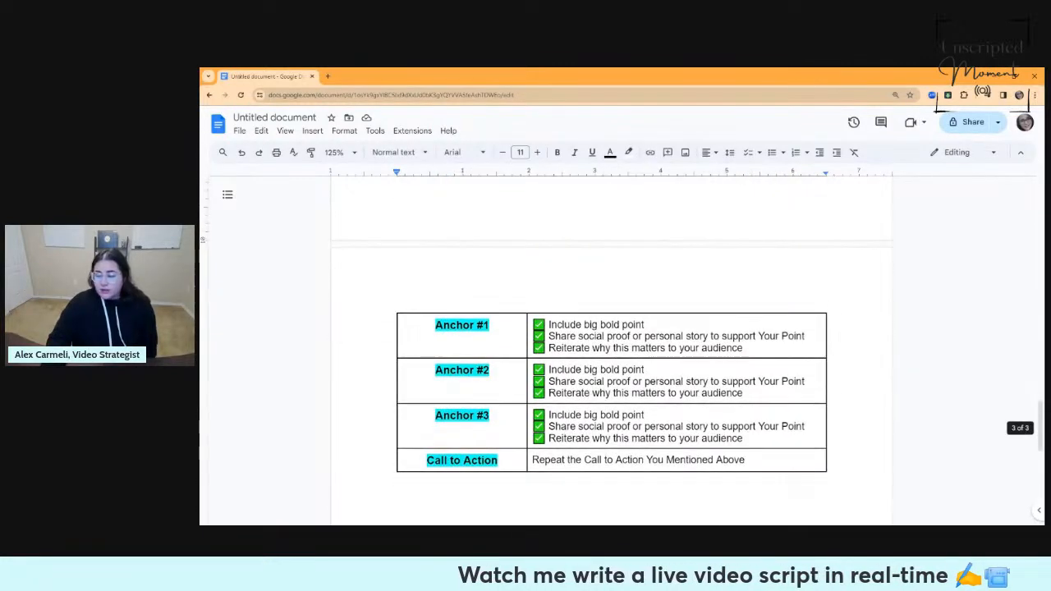
click(647, 325)
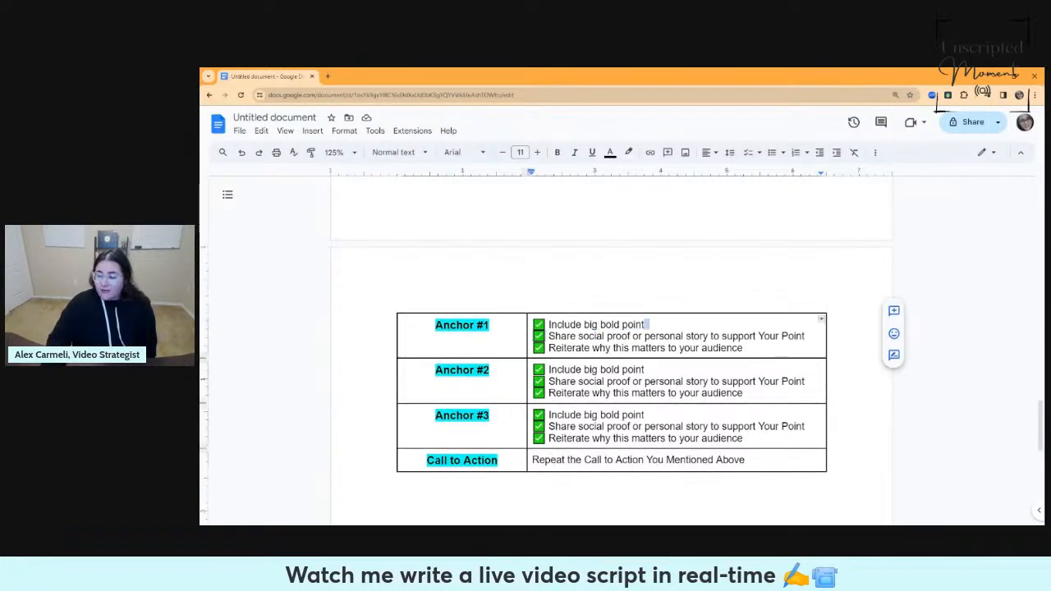
drag(646, 326, 546, 326)
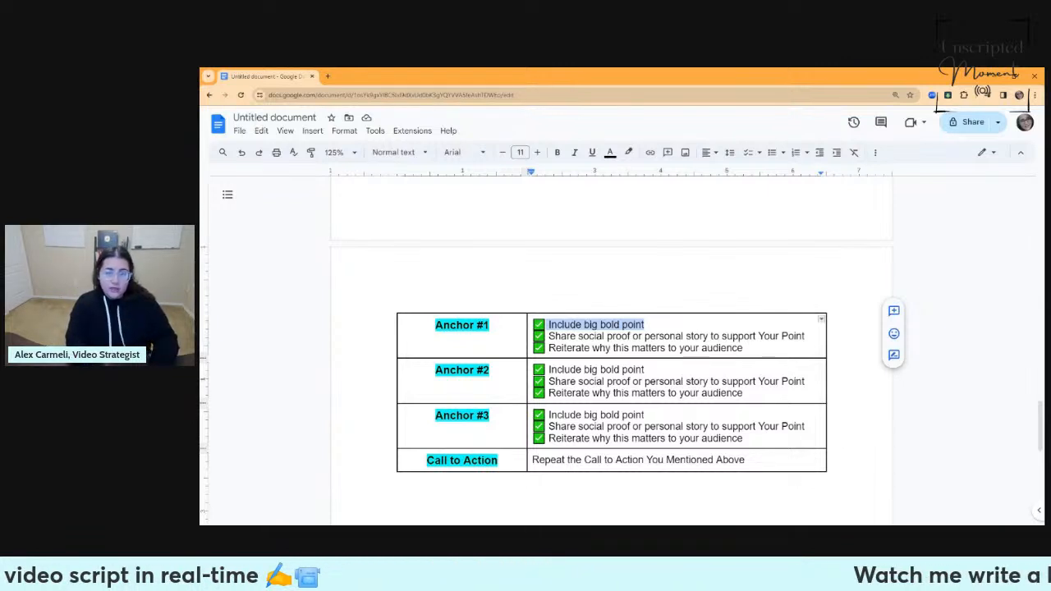
text(It only takes )
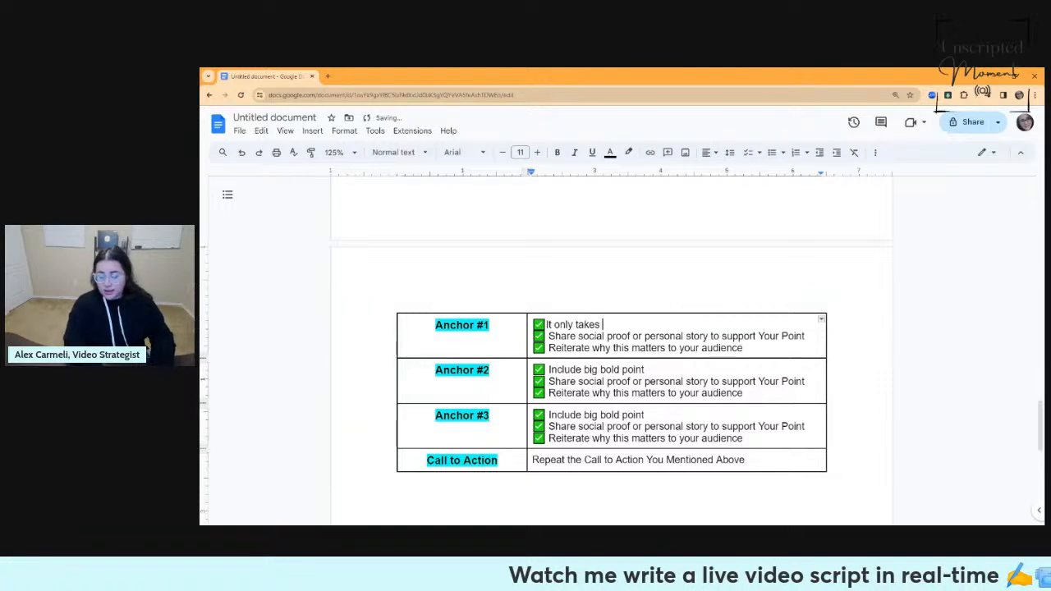
text(30 min)
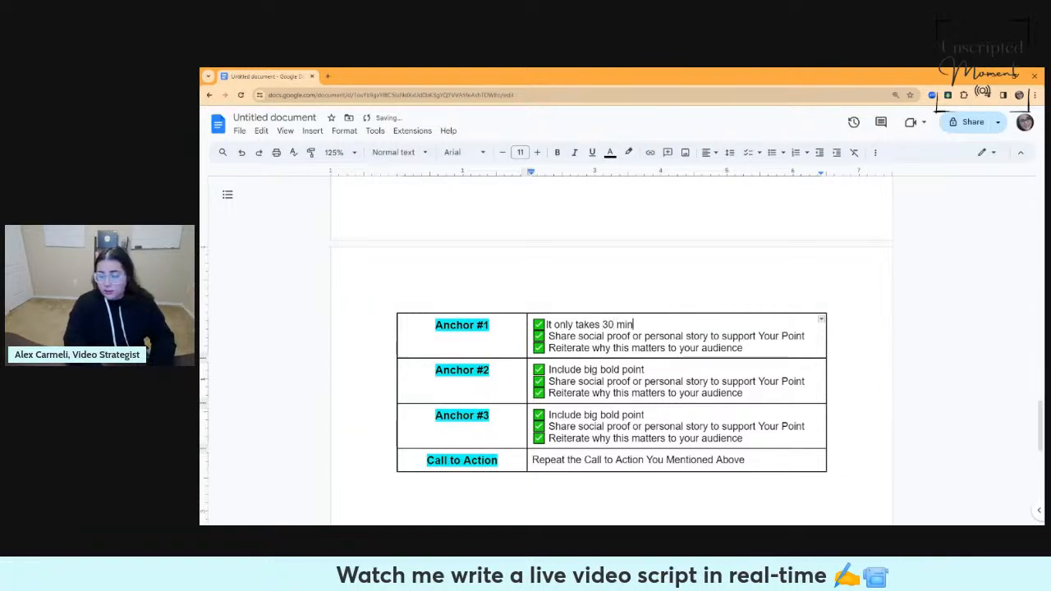
text(/day )
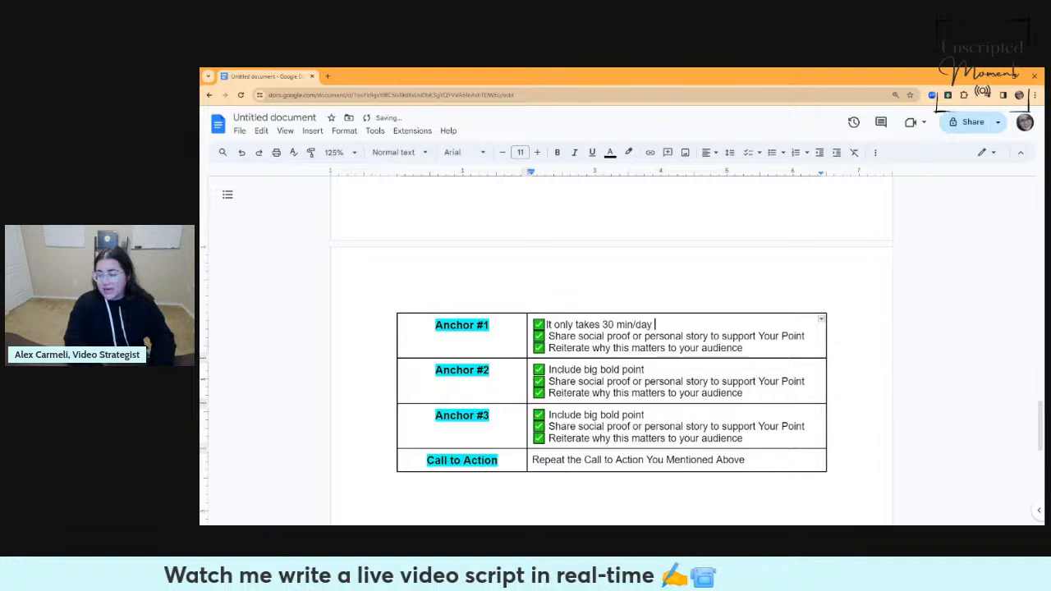
text(to see cons)
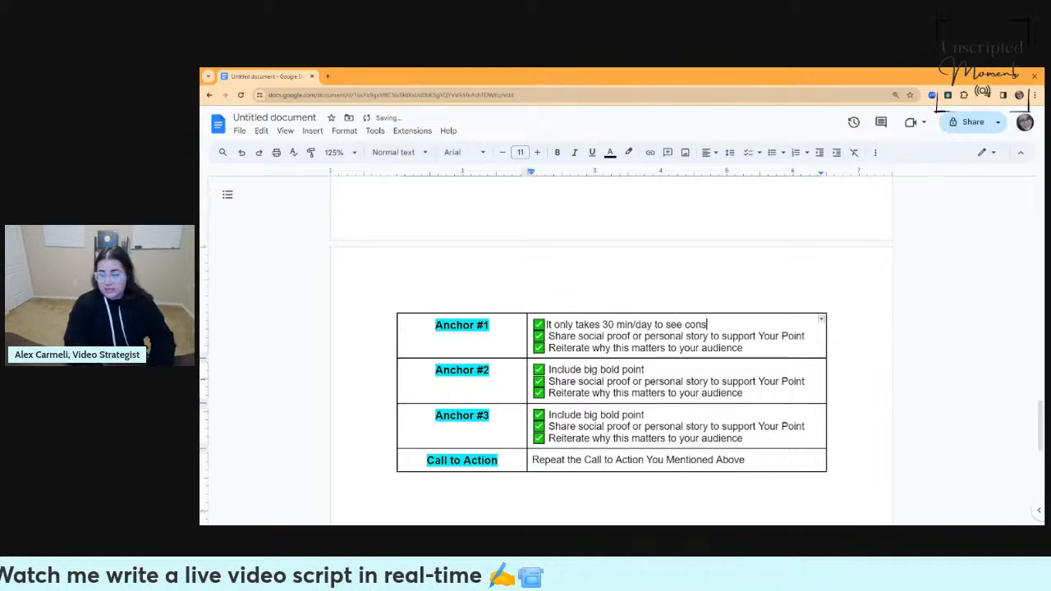
text(istent)
key(BackSpace)
key(BackSpace)
key(BackSpace)
key(BackSpace)
key(BackSpace)
key(BackSpace)
key(BackSpace)
key(BackSpace)
key(BackSpace)
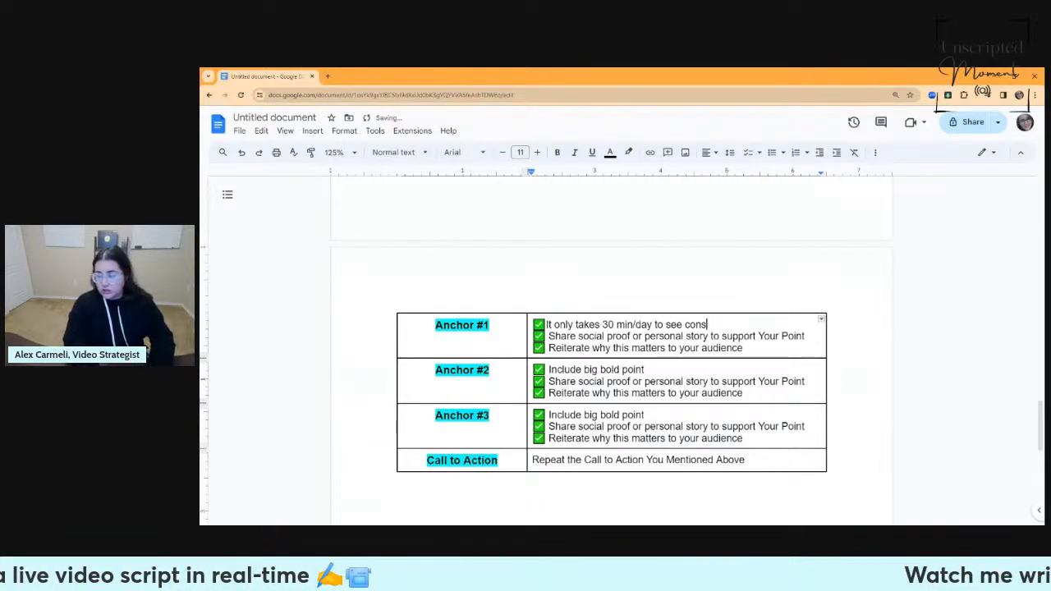
key(BackSpace)
text(amazing consis)
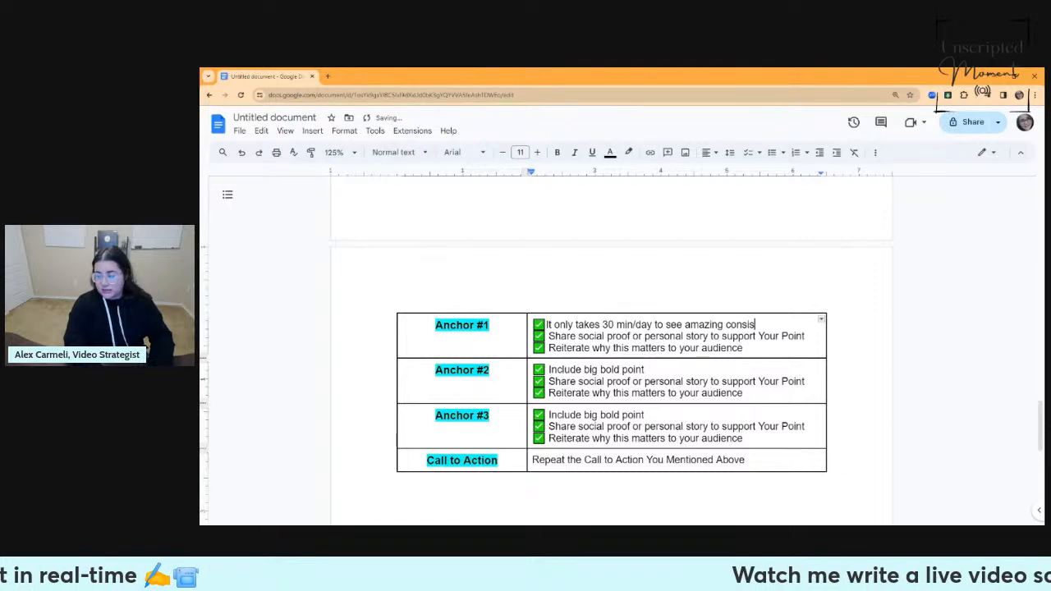
text(tent progress if you're)
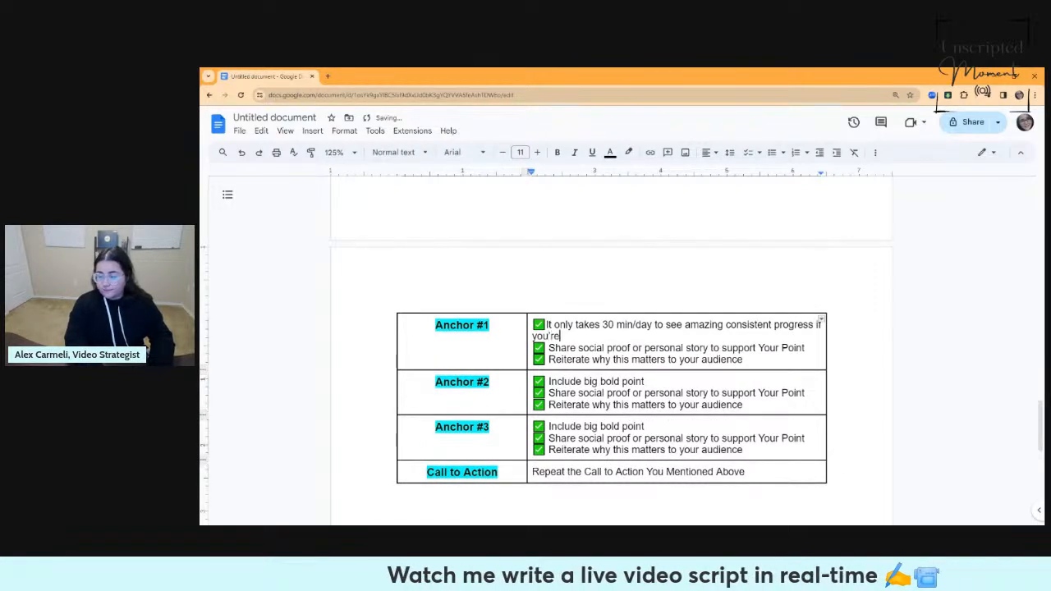
text( working smart.)
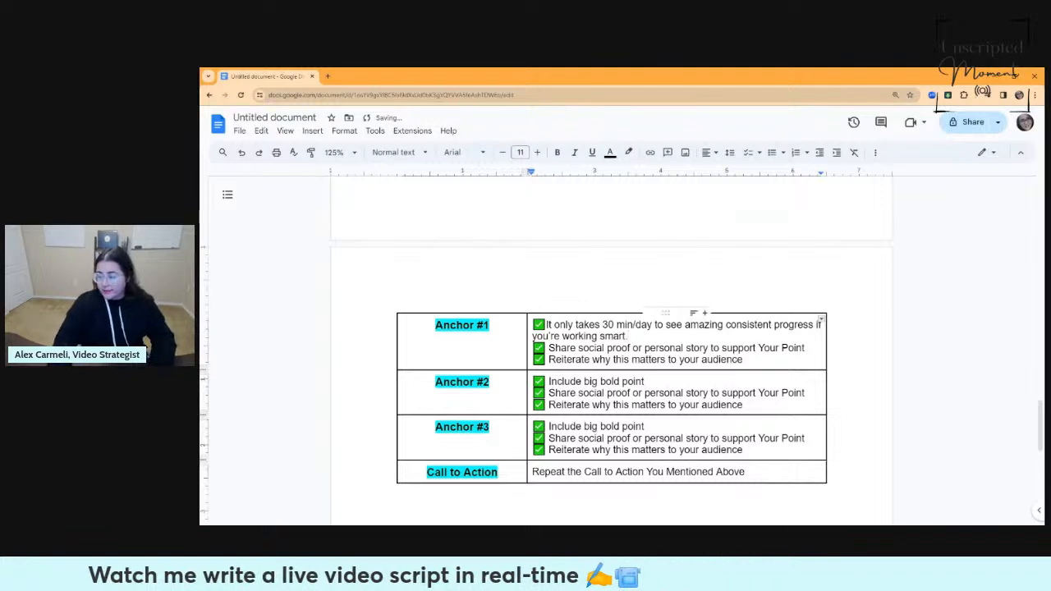
Replace Anchor #1's social proof placeholder with "Client - write book, 8 years, pomodoro technique", keeping its checkmark.
drag(807, 348, 548, 348)
key(BackSpace)
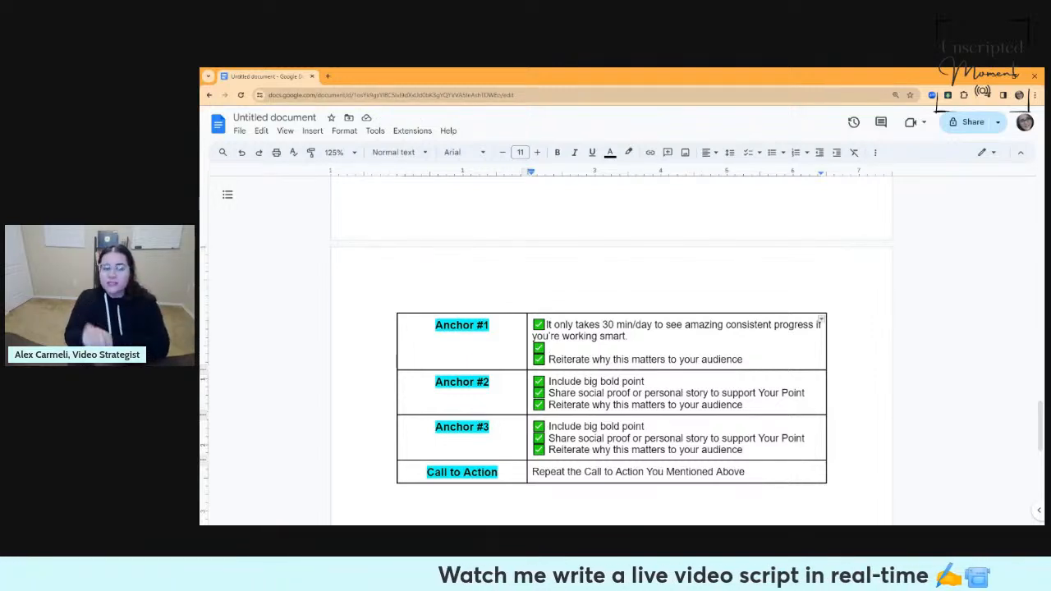
text(Client - )
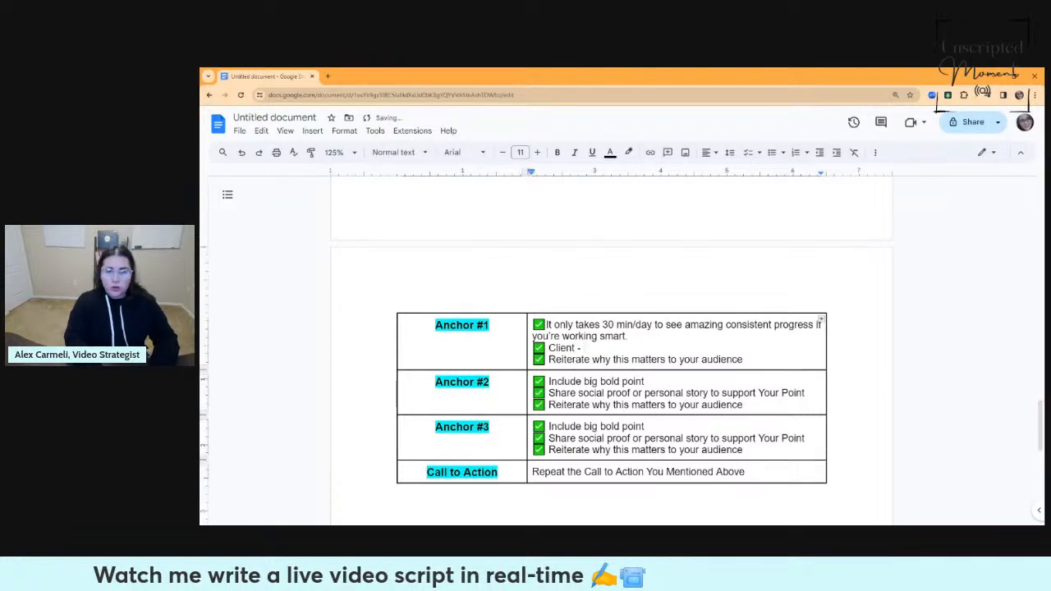
text(write bo)
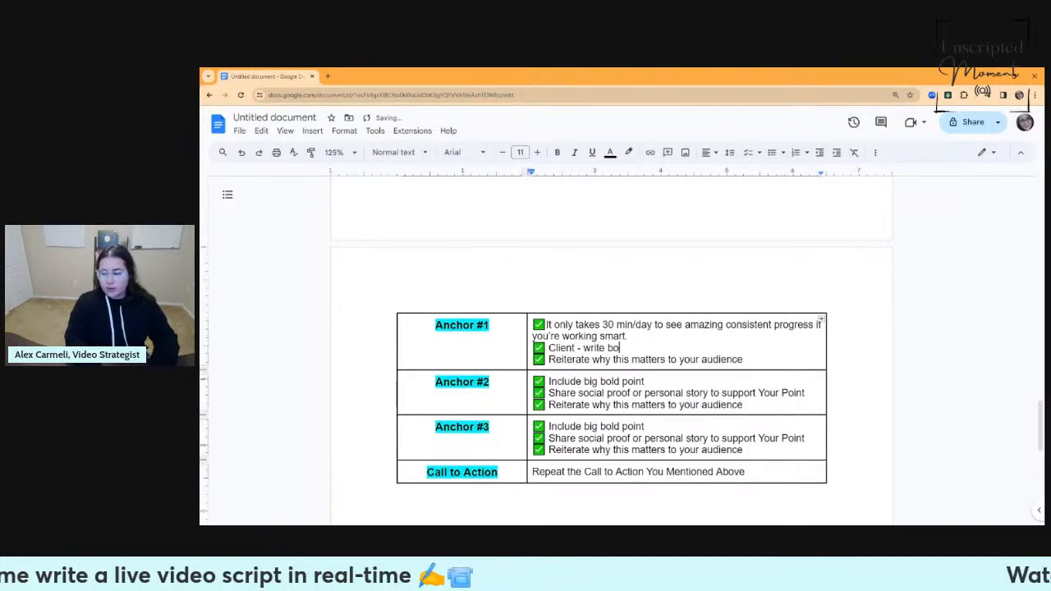
text(ok, 8 years,)
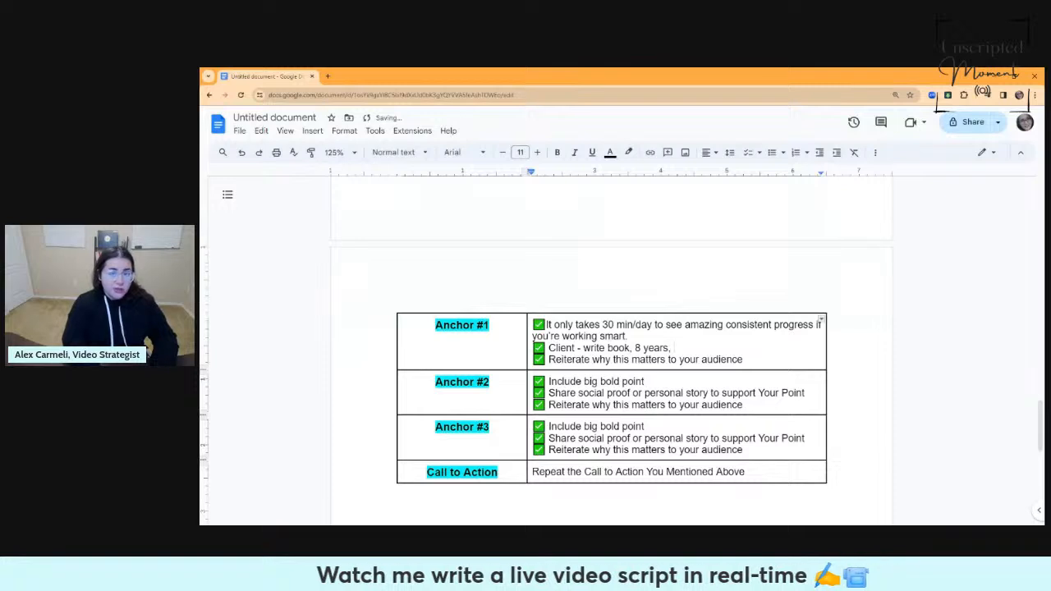
text(pomodor)
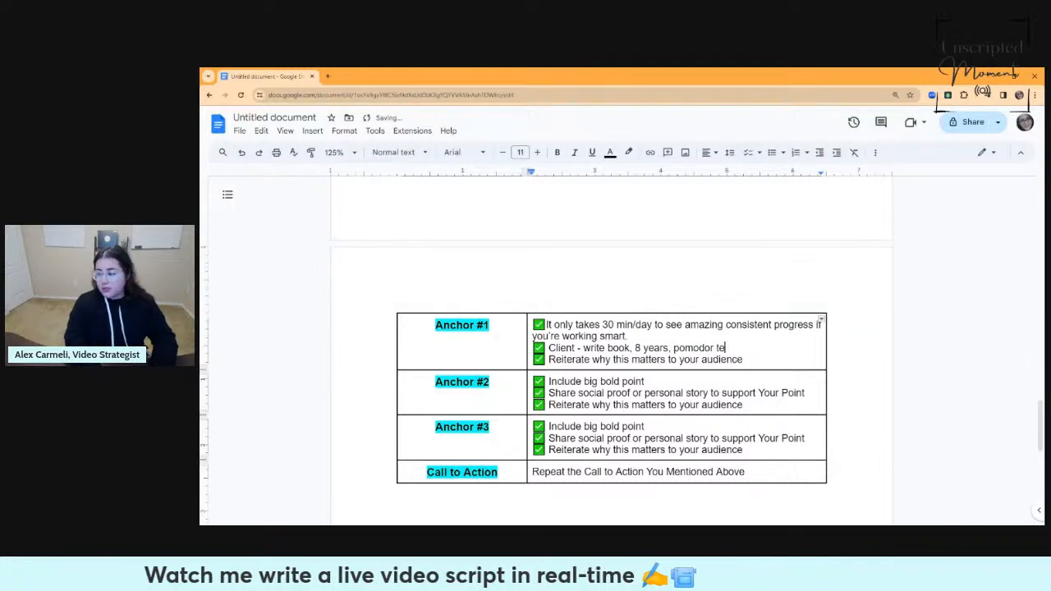
text(o technique)
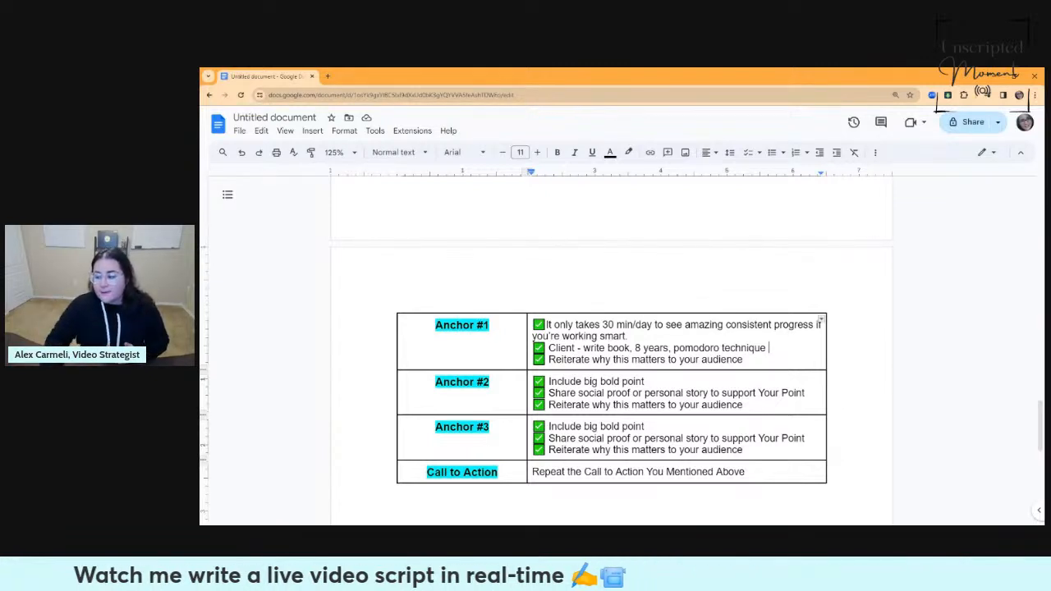
Replace Anchor #1's "Reiterate why this matters to your audience" with "you dont have to spend 10 hours/day brungin yourself".
drag(744, 360, 549, 360)
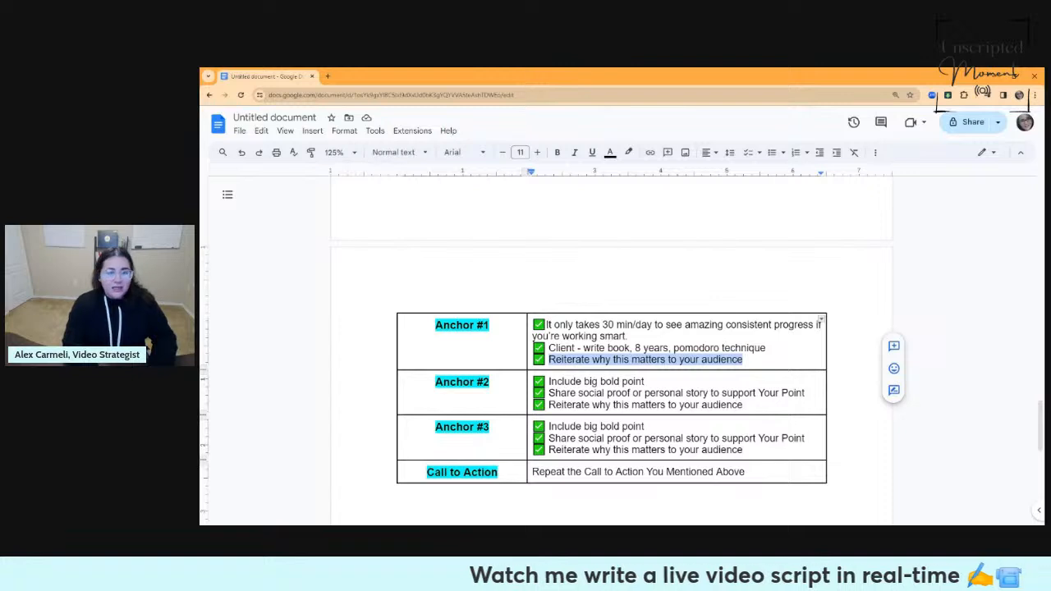
text(upl)
key(BackSpace)
key(BackSpace)
key(BackSpace)
text(you dont have to spend 10 hours/.d)
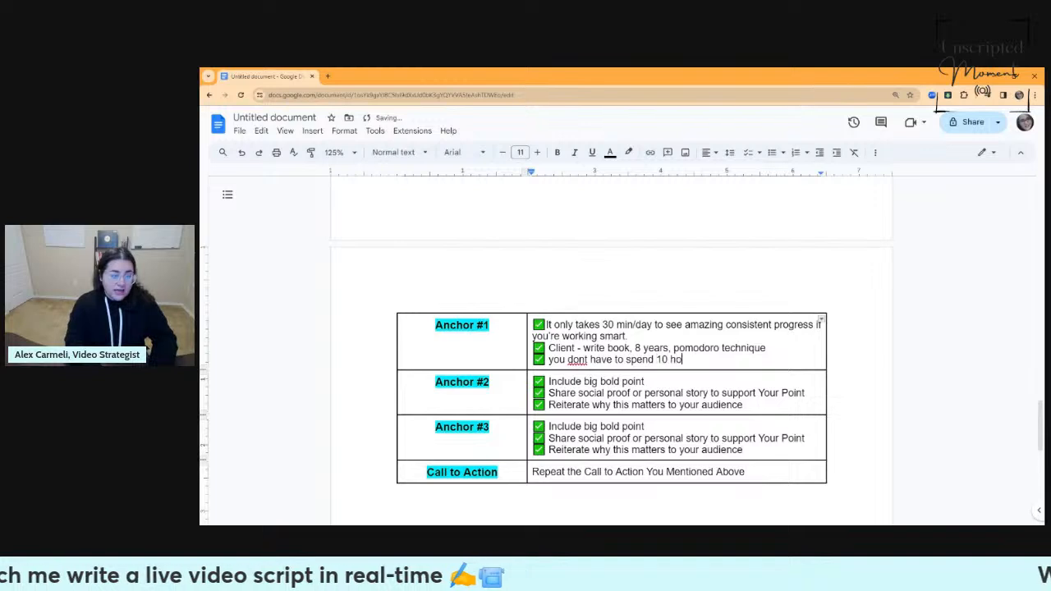
key(BackSpace)
key(BackSpace)
text(day si)
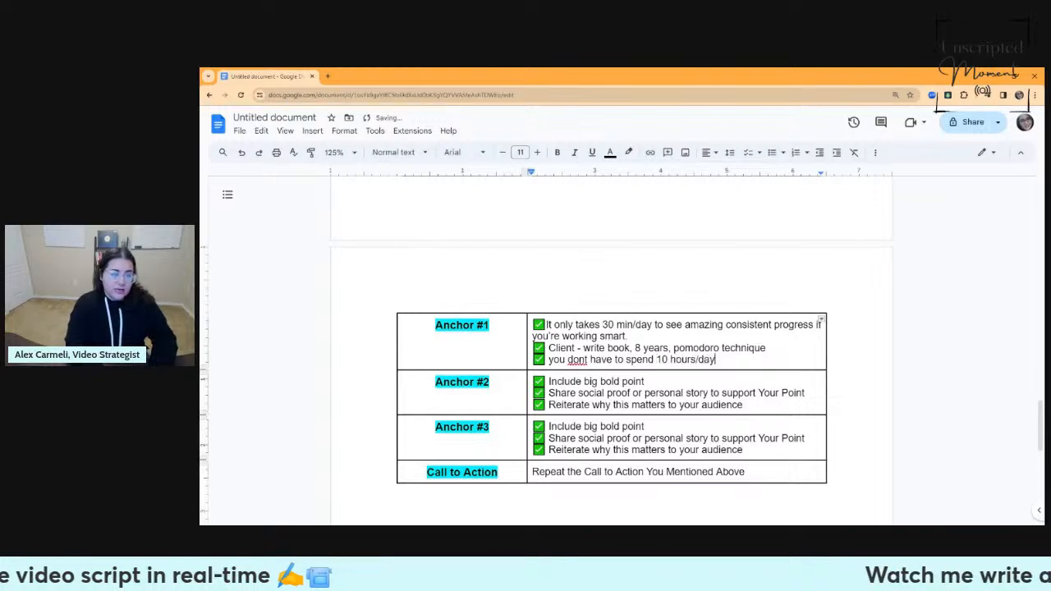
key(BackSpace)
key(BackSpace)
text(brungin yourself)
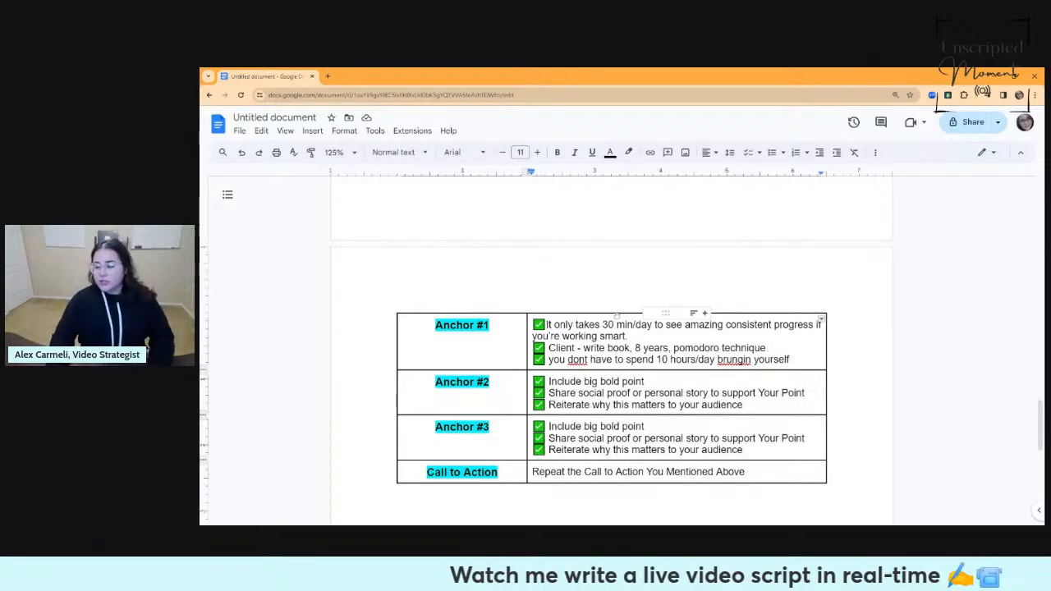
Replace Anchor #2's big bold point placeholder with "Reading or watching endless motivational books or videos will NOT get you closer to your goal".
drag(646, 382, 552, 382)
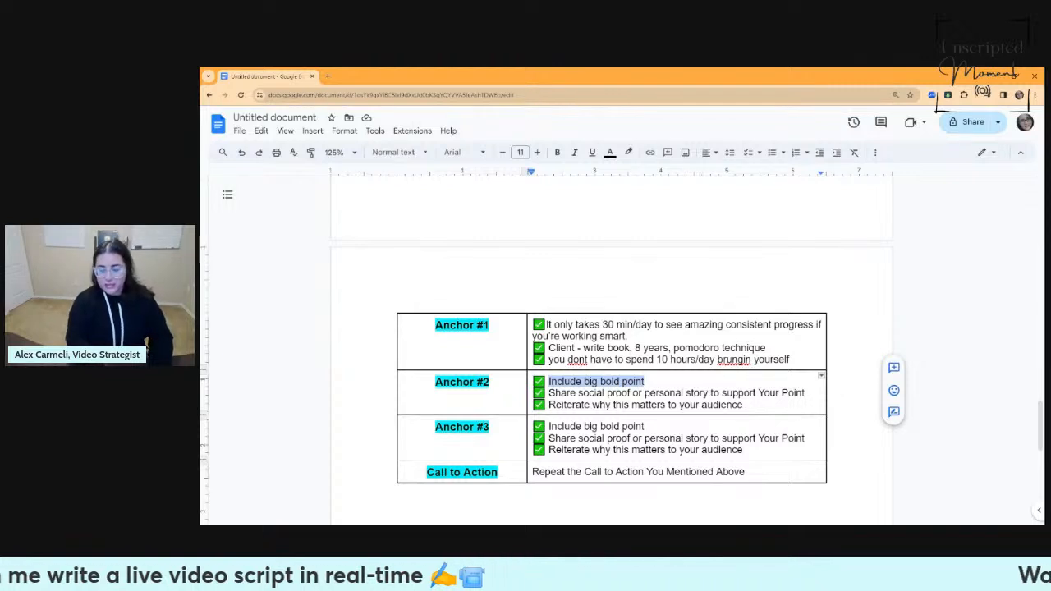
text(Readoing)
key(BackSpace)
key(BackSpace)
key(BackSpace)
key(BackSpace)
key(BackSpace)
text(ing Ye)
key(BackSpace)
key(BackSpace)
text(endless)
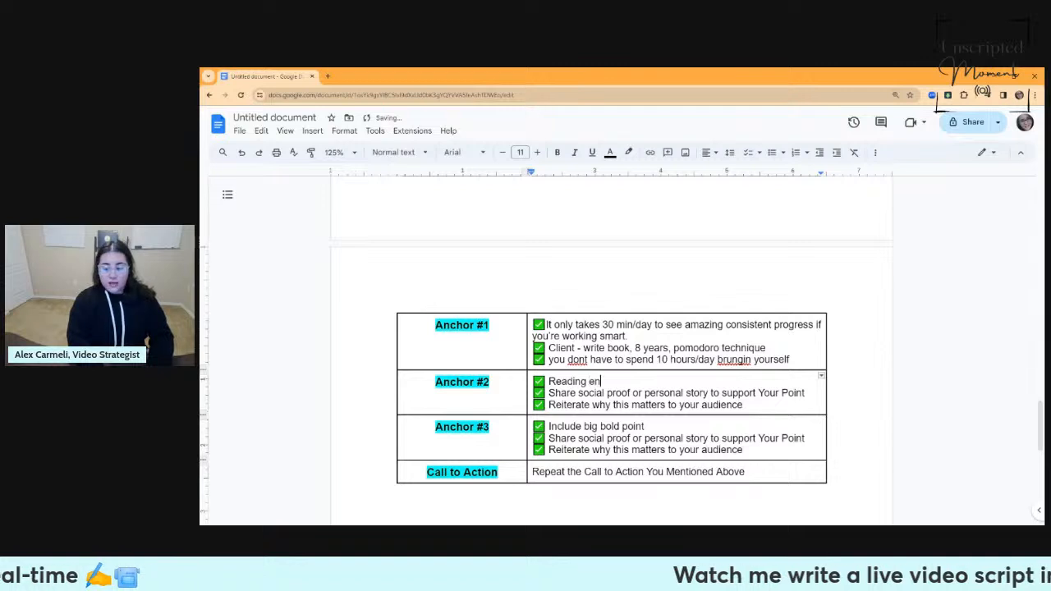
key(BackSpace)
key(BackSpace)
key(BackSpace)
key(BackSpace)
key(BackSpace)
key(BackSpace)
key(BackSpace)
text(or watching e3n)
key(BackSpace)
key(BackSpace)
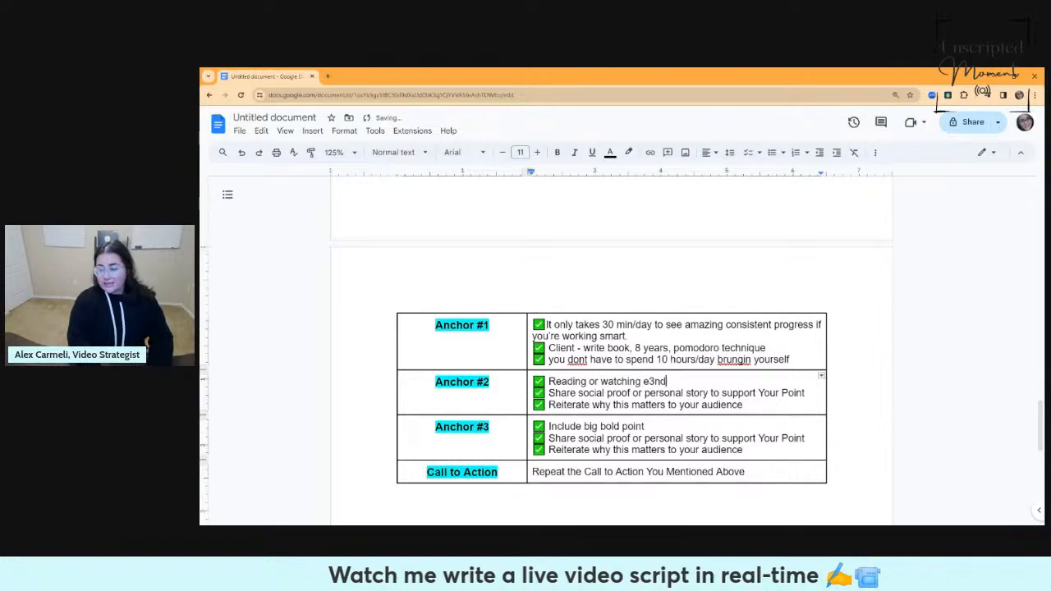
text(ndless motivatio)
key(BackSpace)
key(BackSpace)
text(tionw)
key(BackSpace)
text(al b)
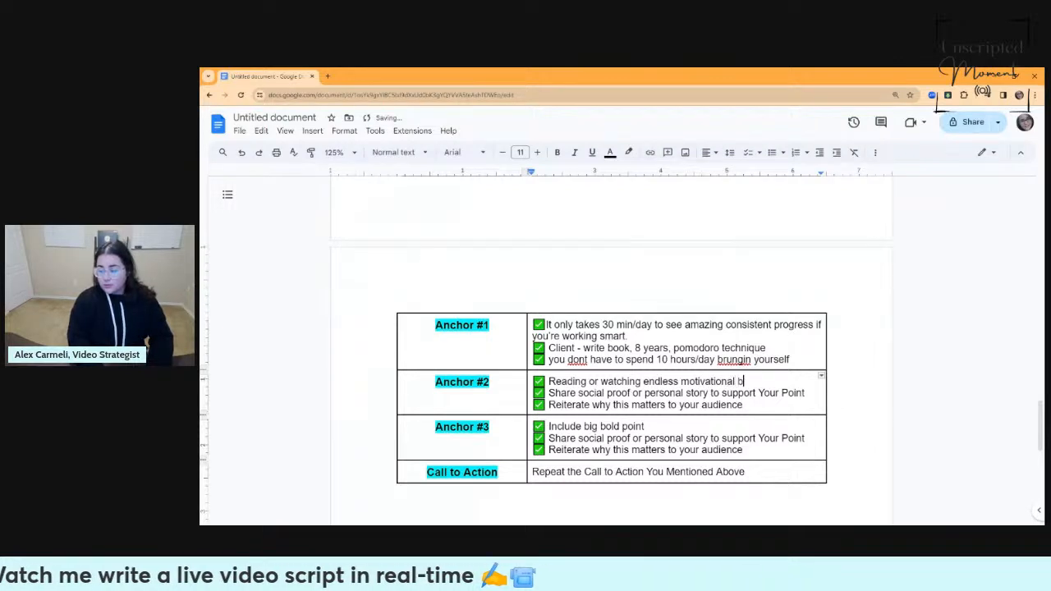
text(ooks or videos will NOT get you closer to your goal)
double_click(620, 405)
triple_click(620, 405)
key(BackSpace)
text(Cle)
key(BackSpace)
key(BackSpace)
key(BackSpace)
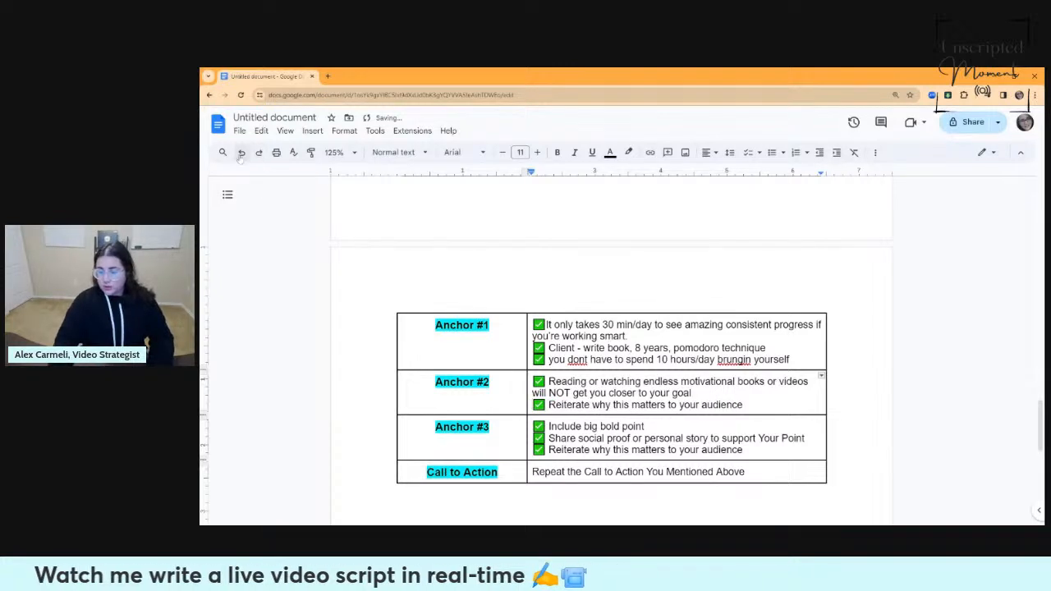
click(241, 153)
click(242, 153)
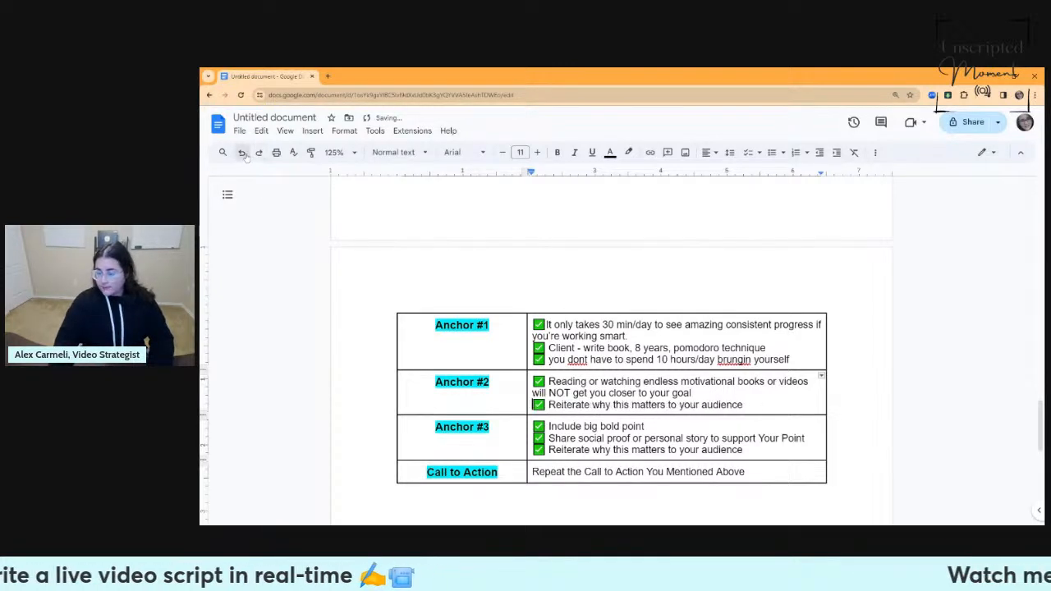
click(242, 152)
Replace Anchor #2's social proof placeholder with "Client - wanted to hit the gym 5x/week and get stronger, all time consuming content.".
drag(806, 405, 550, 406)
key(BackSpace)
text(Cl)
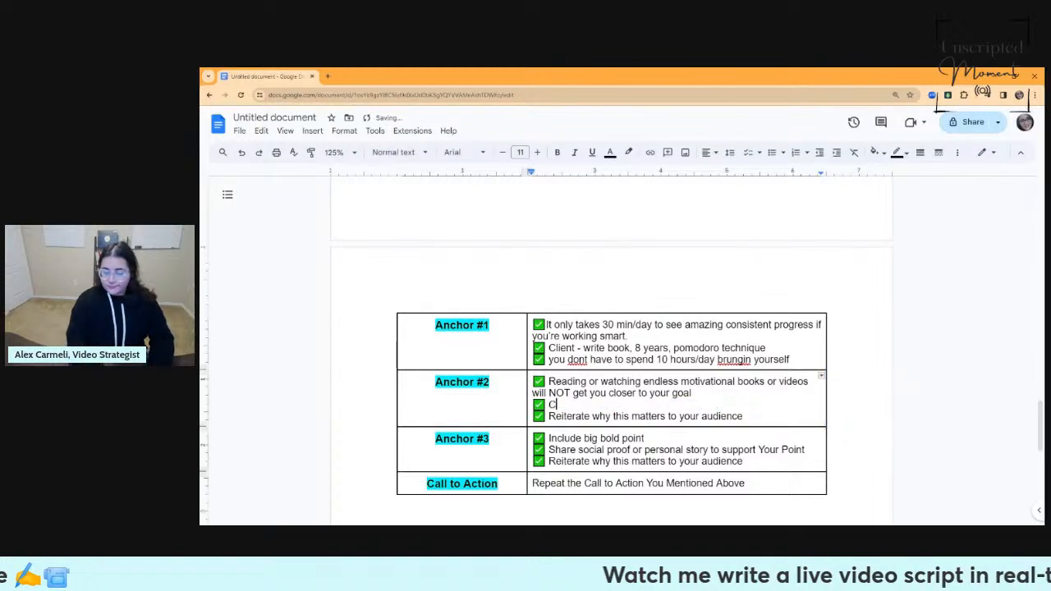
text(ient - wanted to hit the gym 5x/week and get stronger, )
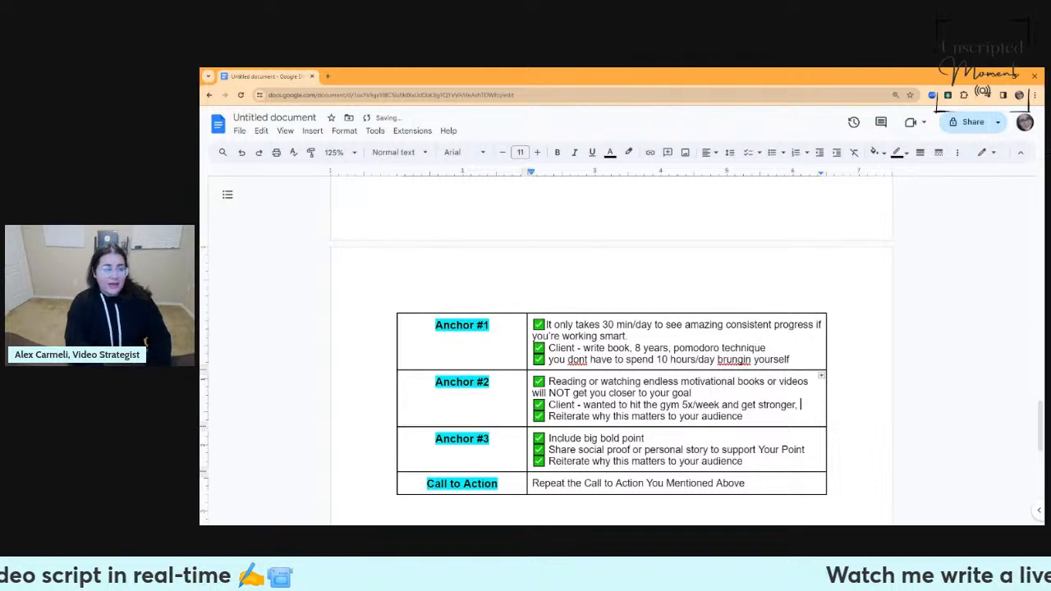
text(all time)
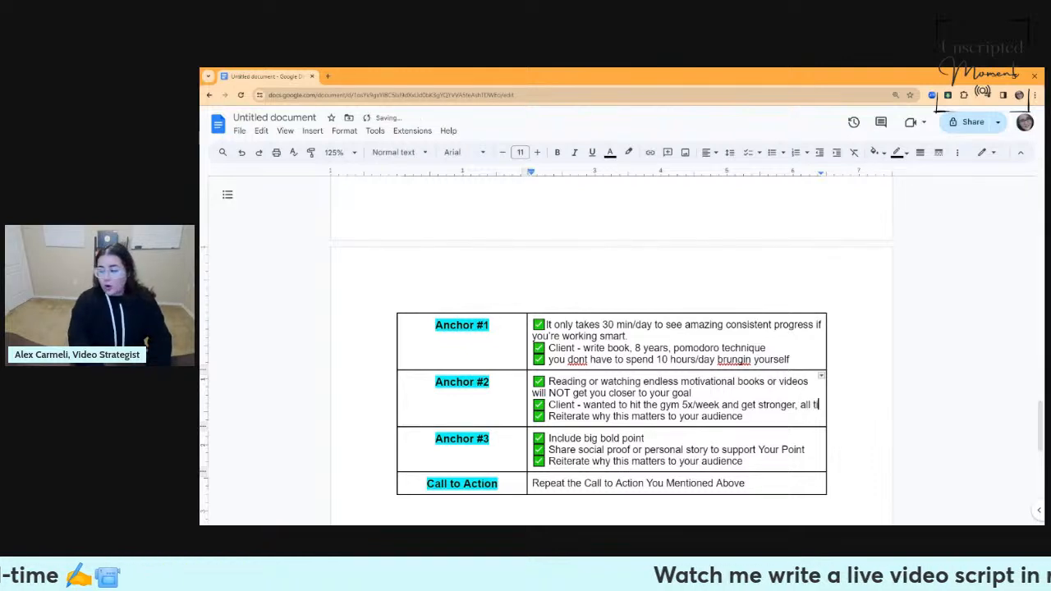
text( cons)
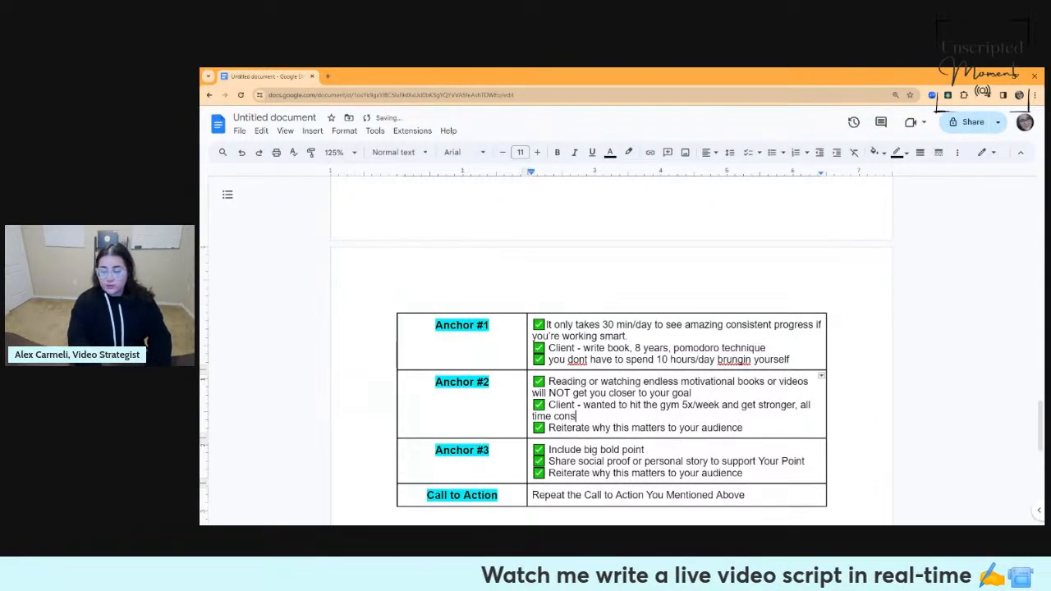
text(uming content.)
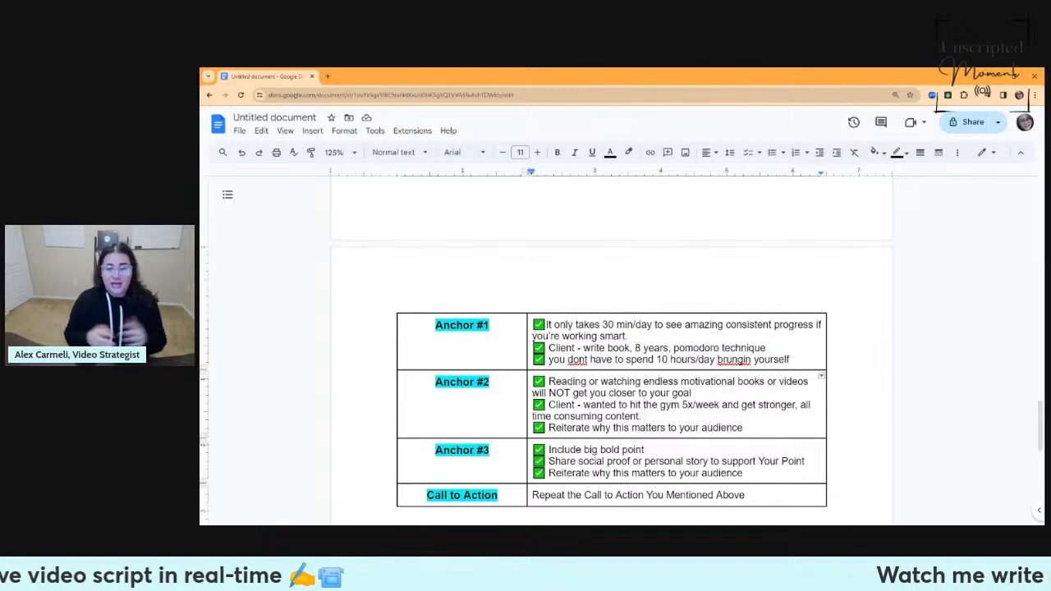
Extend Anchor #2's client example with "80% - action taking , 20% learning. Learning trap.".
text(80)
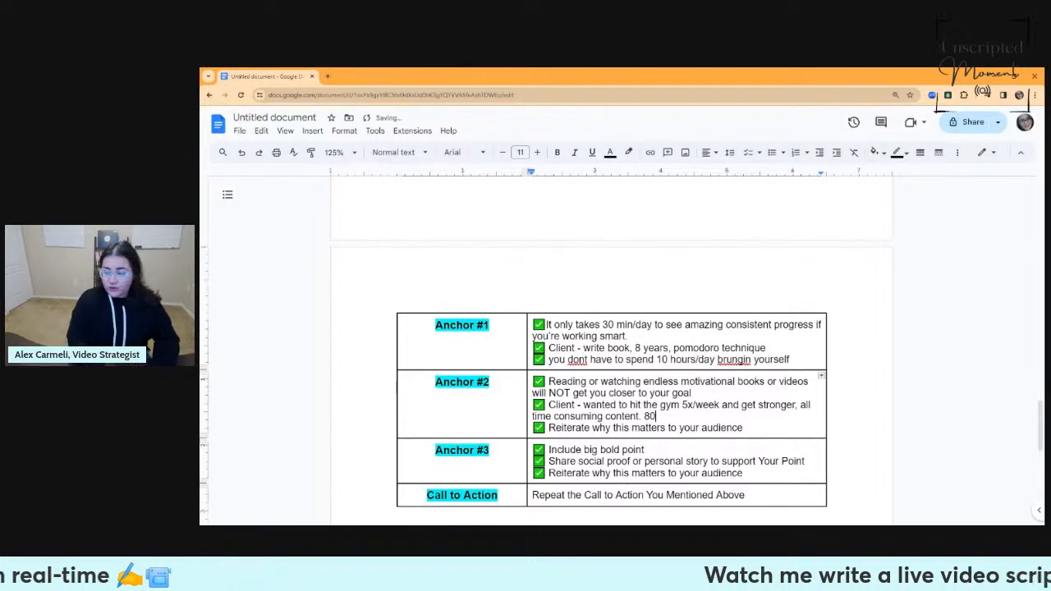
text(% - action taking , 20% learning)
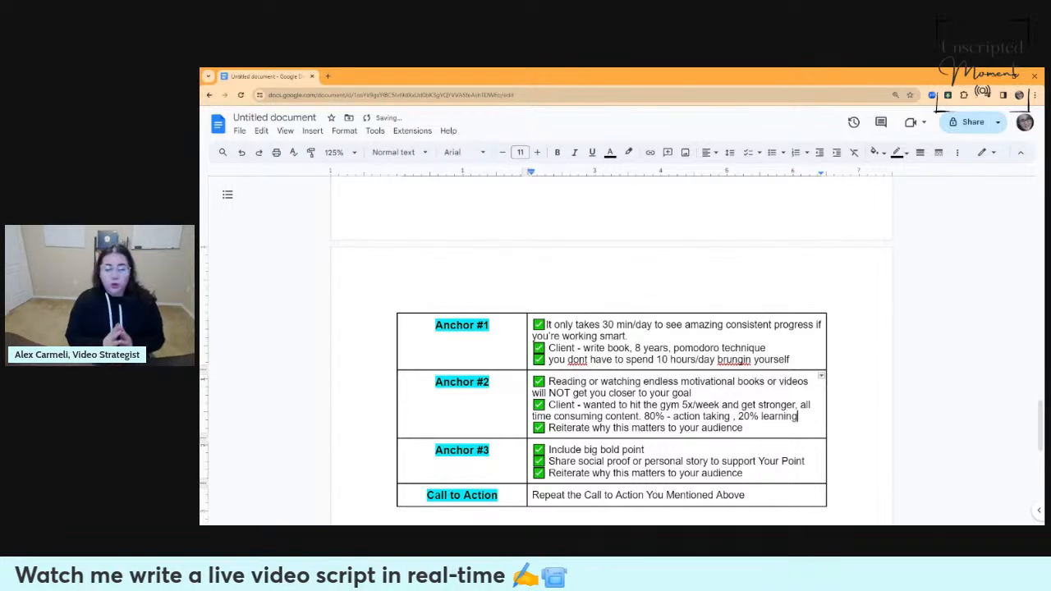
text(. Learning it)
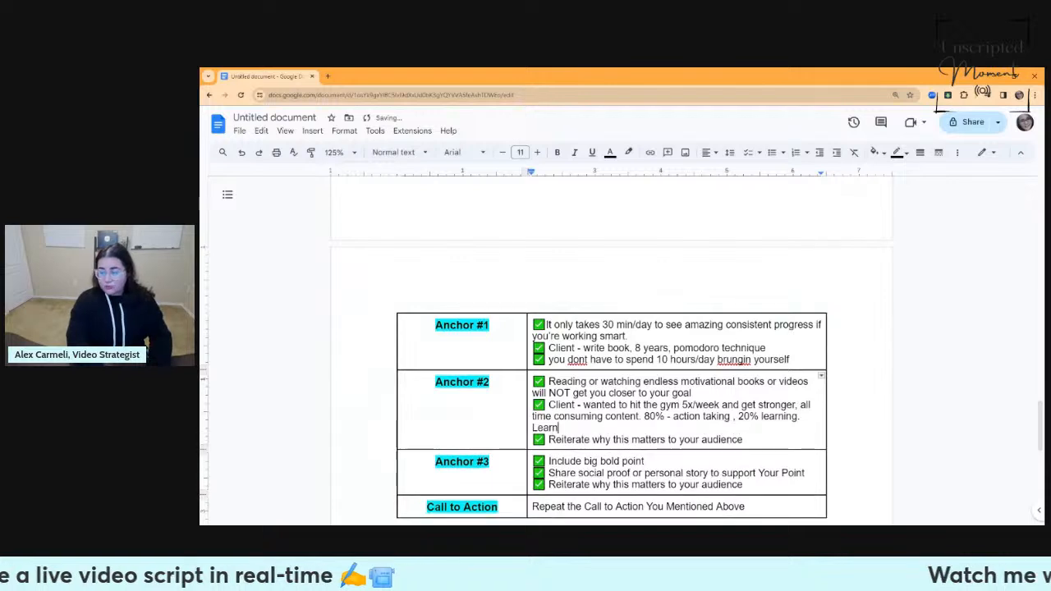
key(BackSpace)
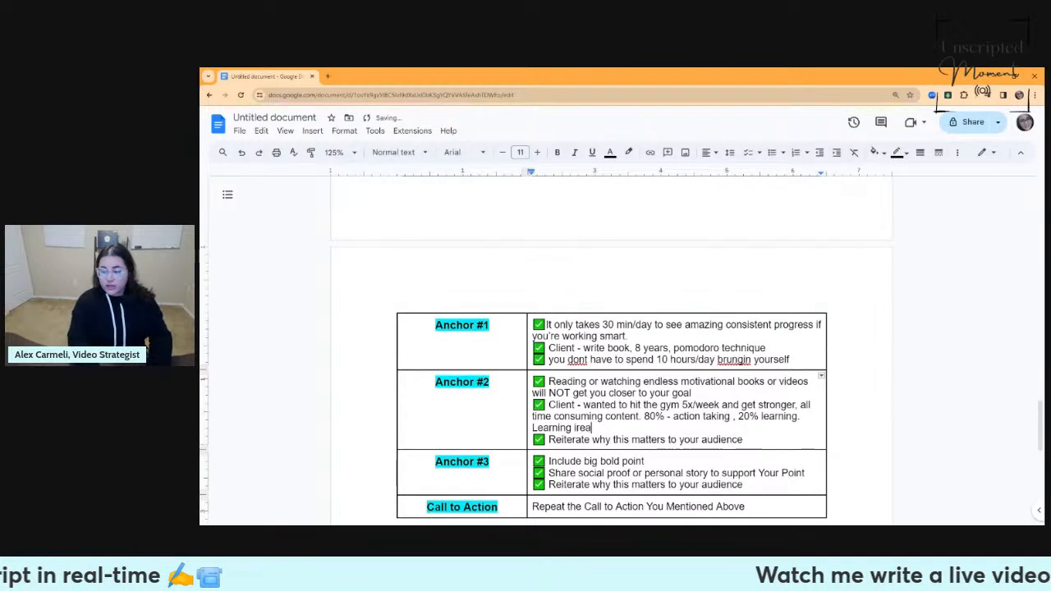
text(trap.)
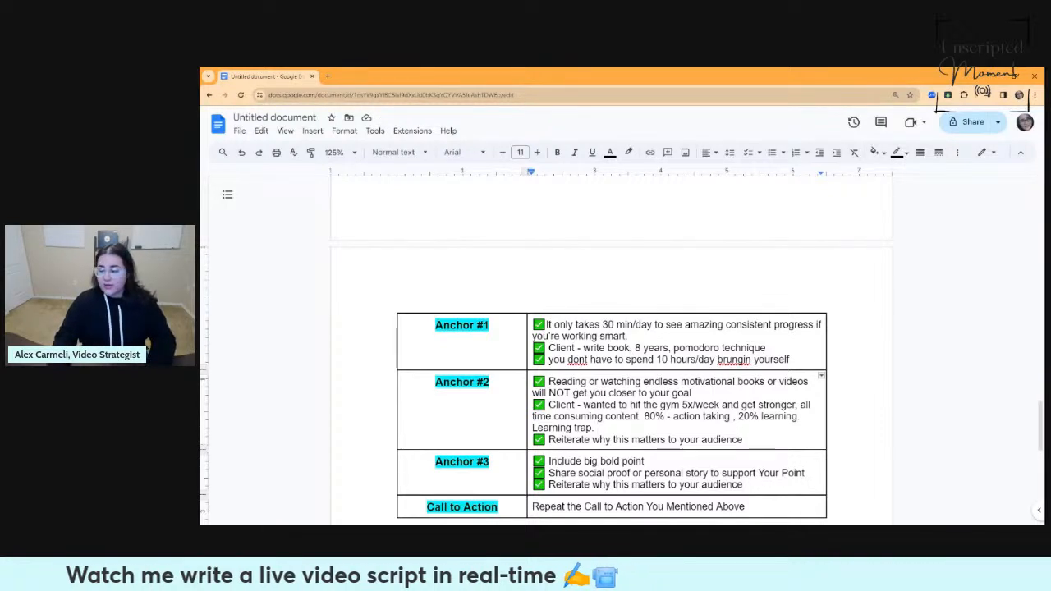
Replace Anchor #2's "Reiterate why this matters to your audience" with "Dont fall into this trap and take action".
drag(742, 439, 548, 440)
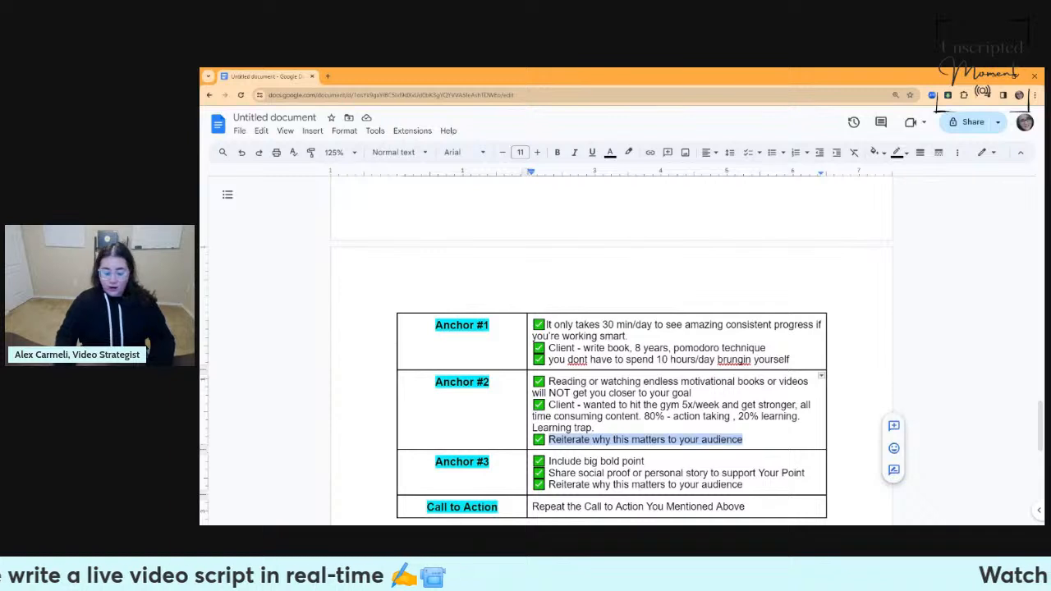
key(BackSpace)
text(Dpom)
key(BackSpace)
key(BackSpace)
key(BackSpace)
text(ont)
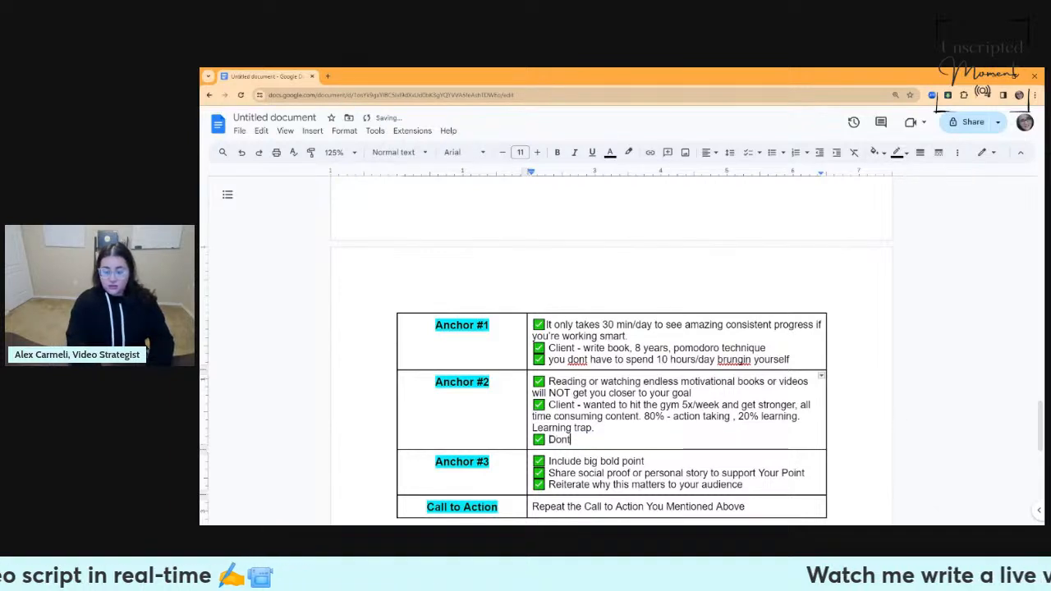
text( fall into this trap )
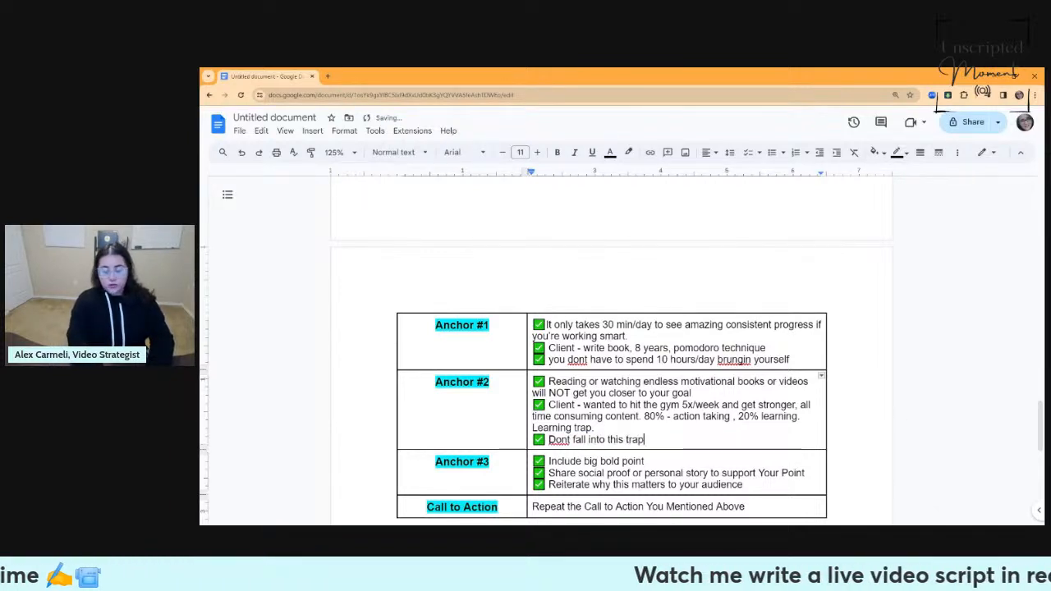
text(and tak)
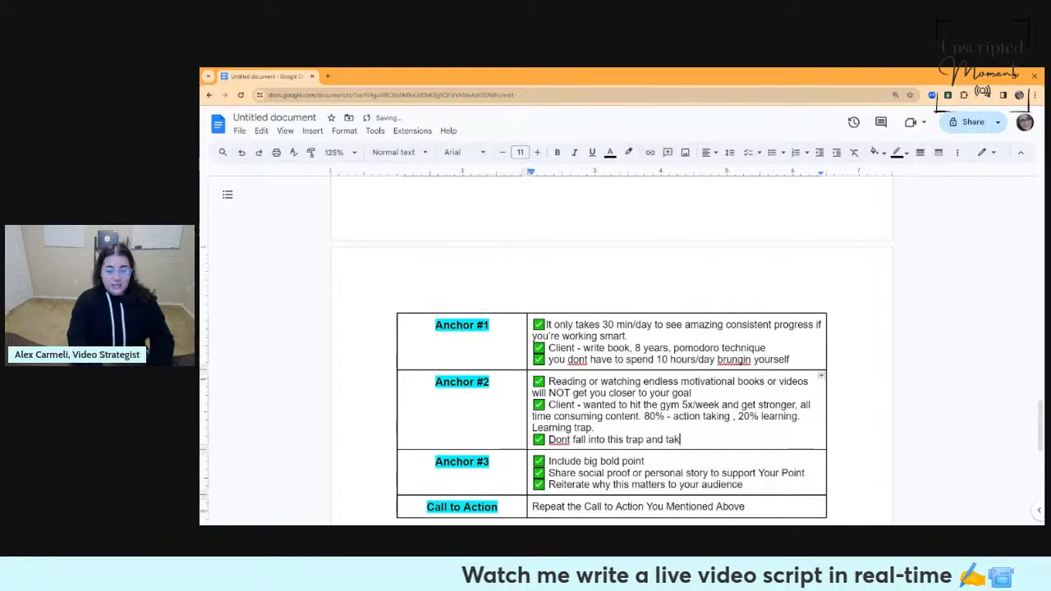
text(e action)
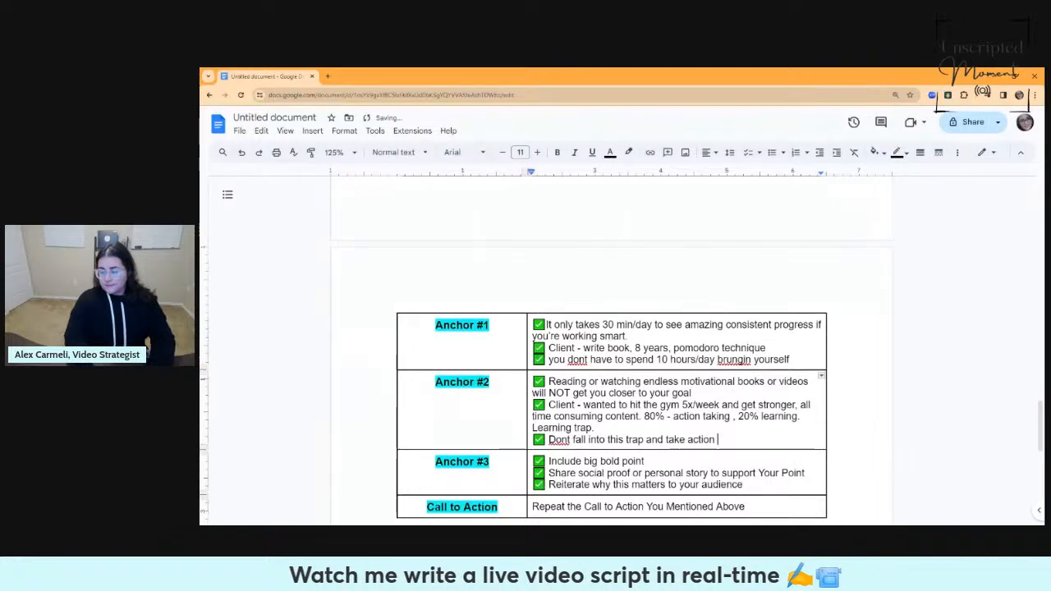
Replace Anchor #3's big bold point placeholder with "Youre going to feel exhausted if you pick a goal that is not aligned with your values or lifestyle".
scroll(611, 370, down, 2)
scroll(611, 369, up, 15)
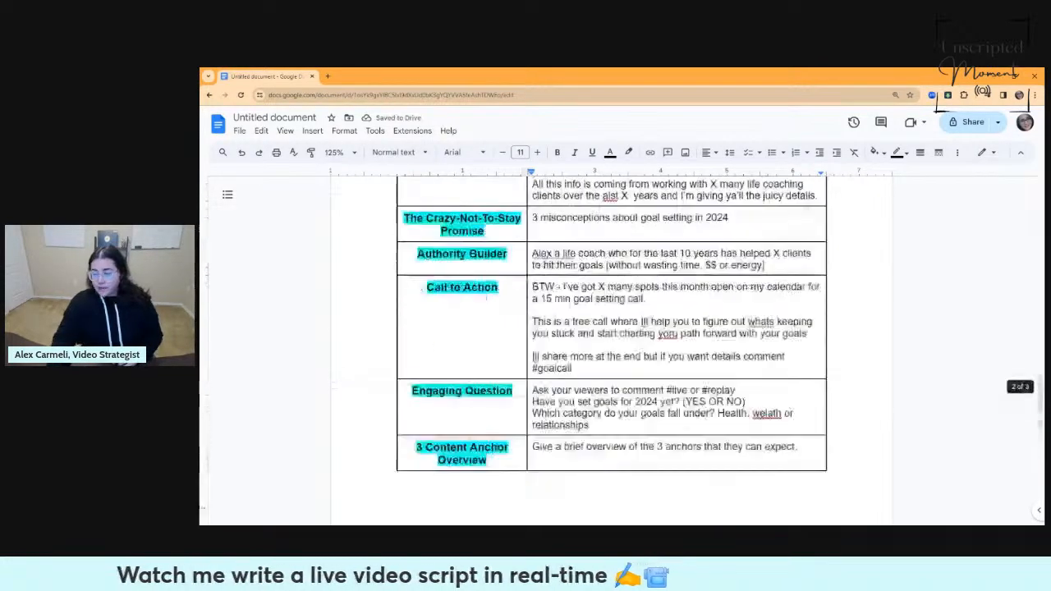
click(657, 408)
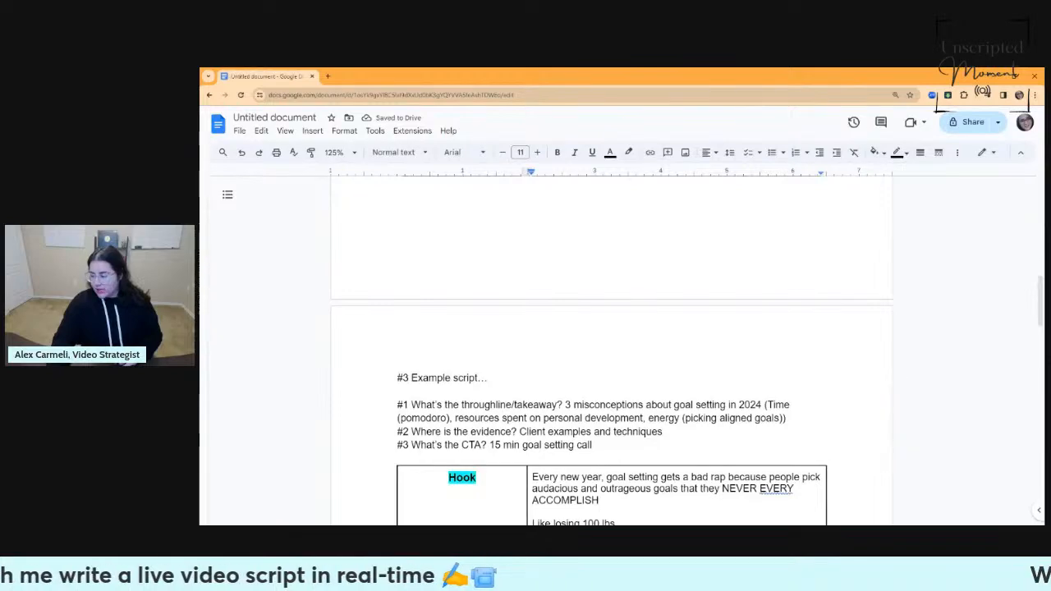
drag(648, 419, 752, 419)
scroll(752, 419, down, 15)
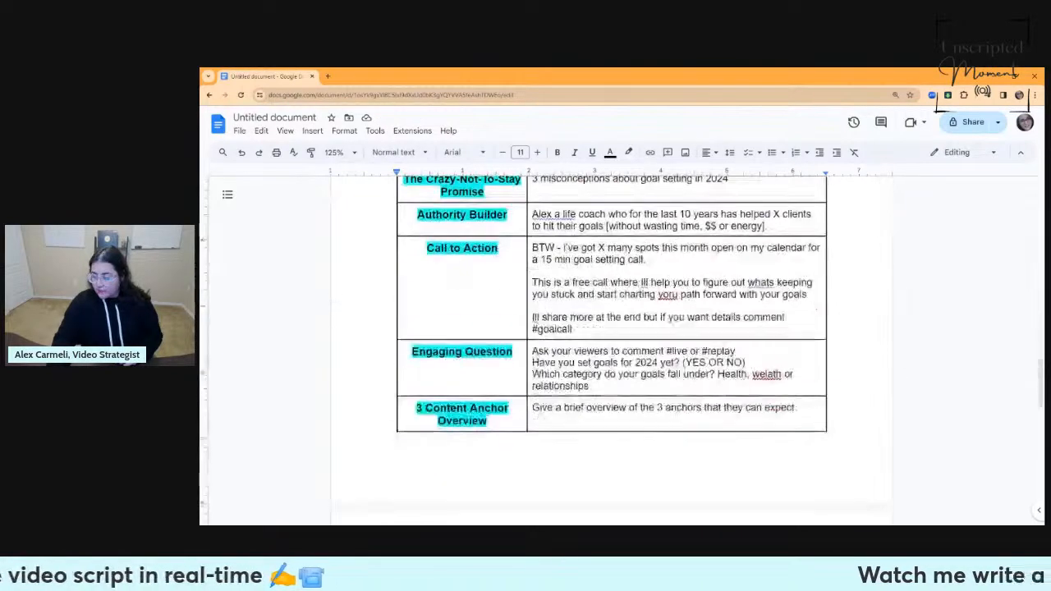
drag(644, 285, 548, 285)
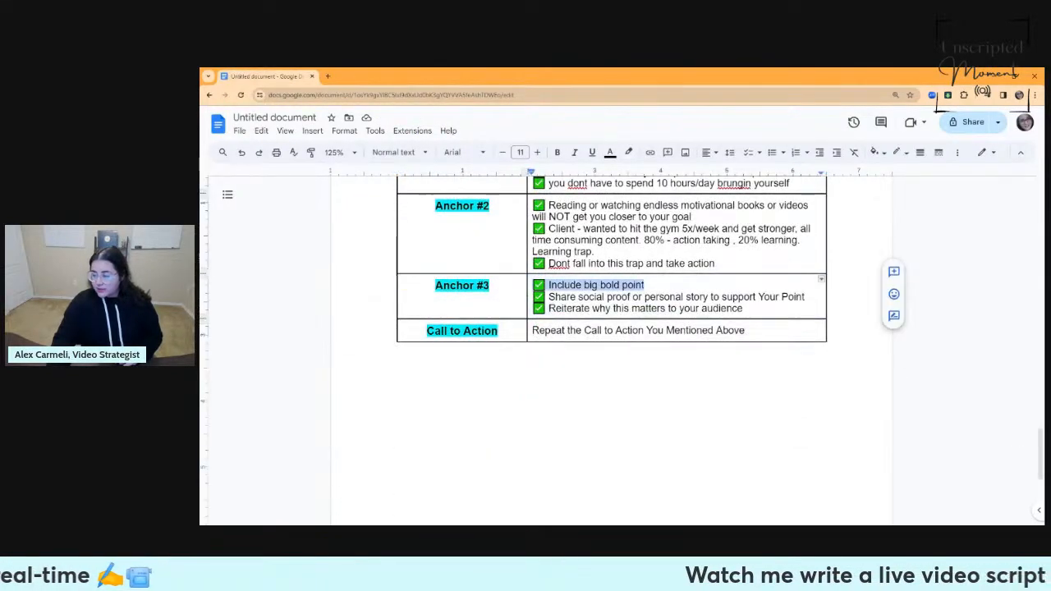
text(Yo)
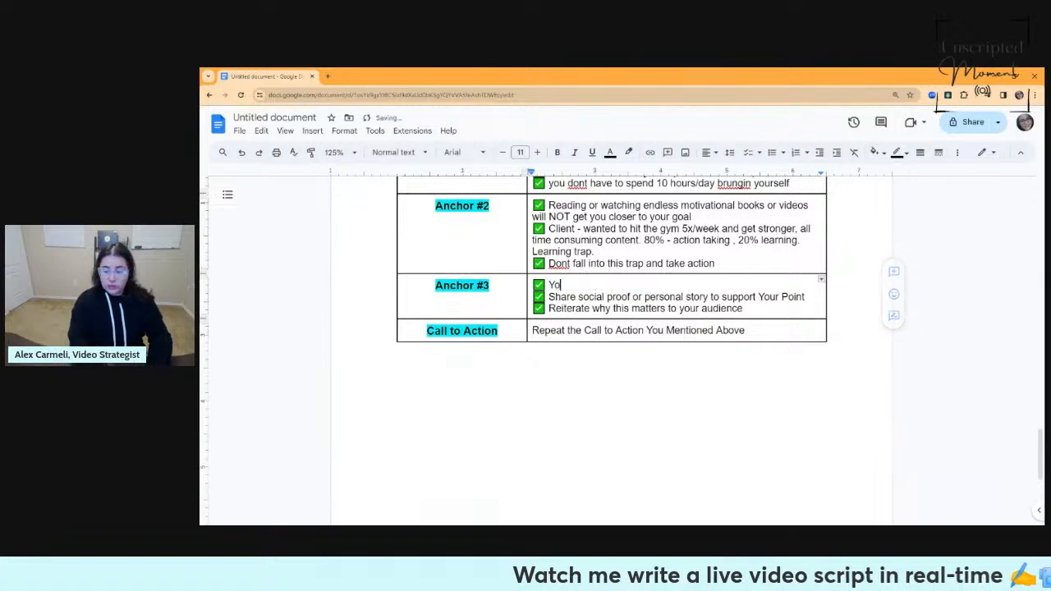
text(ure going to fee)
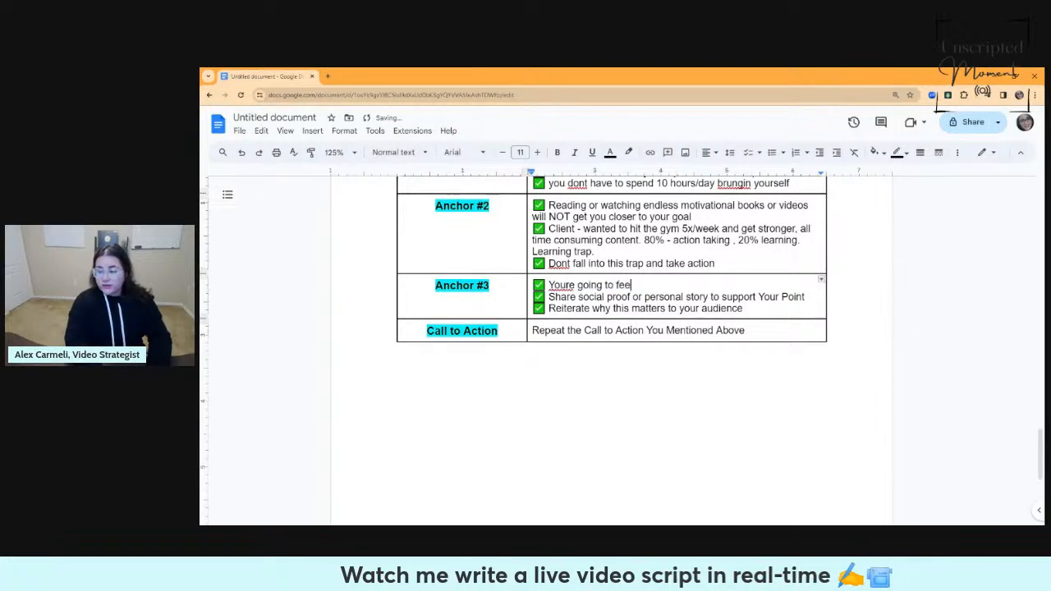
text(l exhausted if yo)
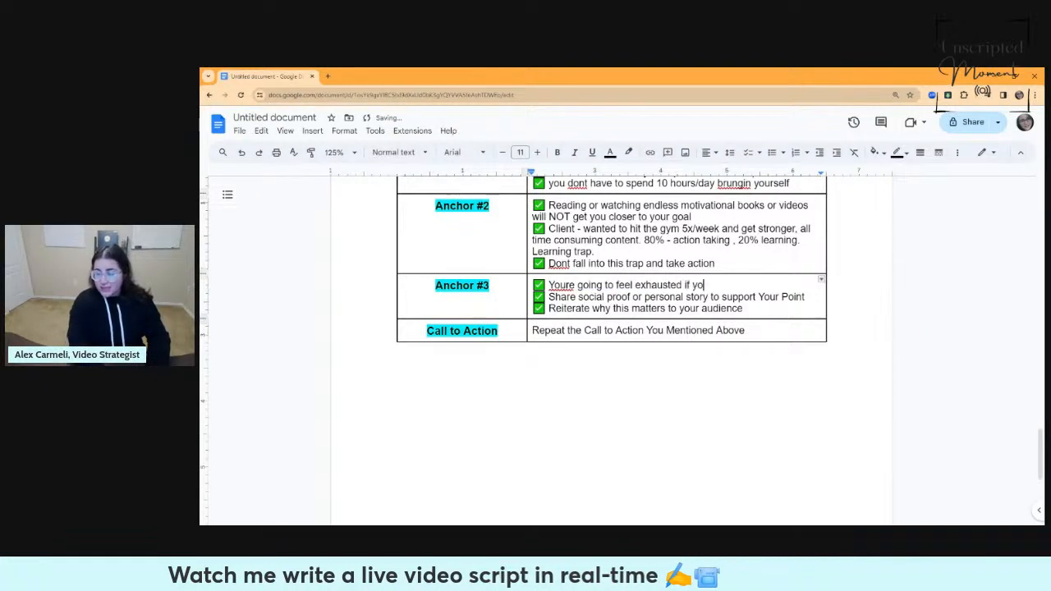
text(u pick a goal tha)
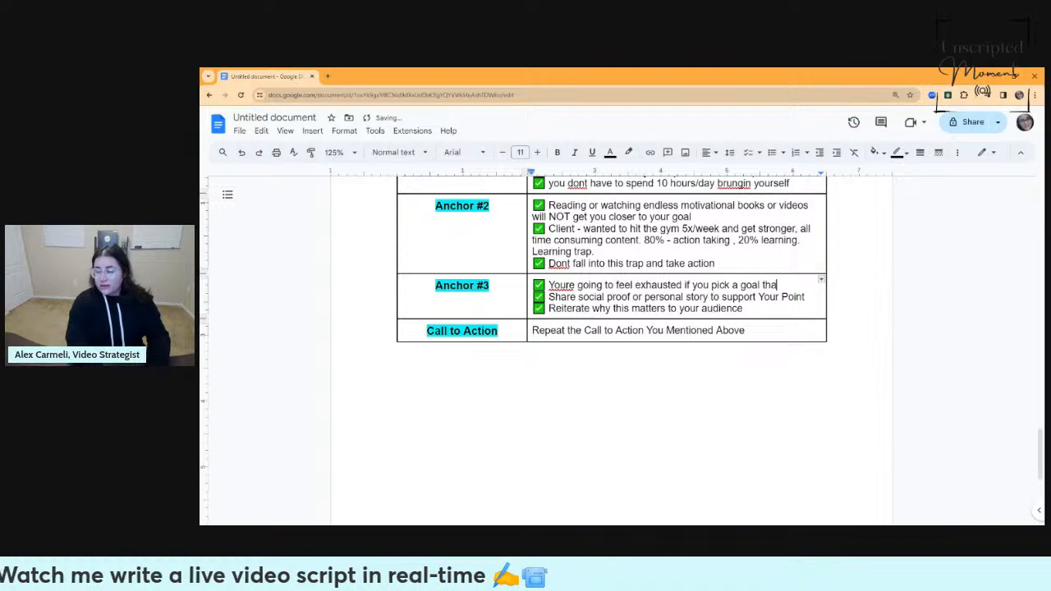
text(t is not aligned with your va)
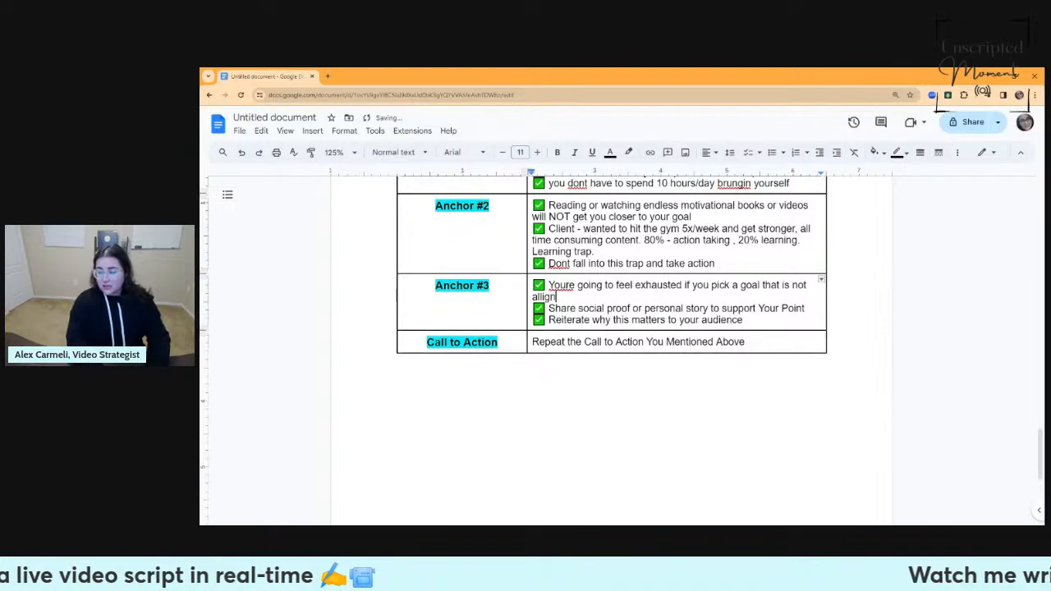
text(lues)
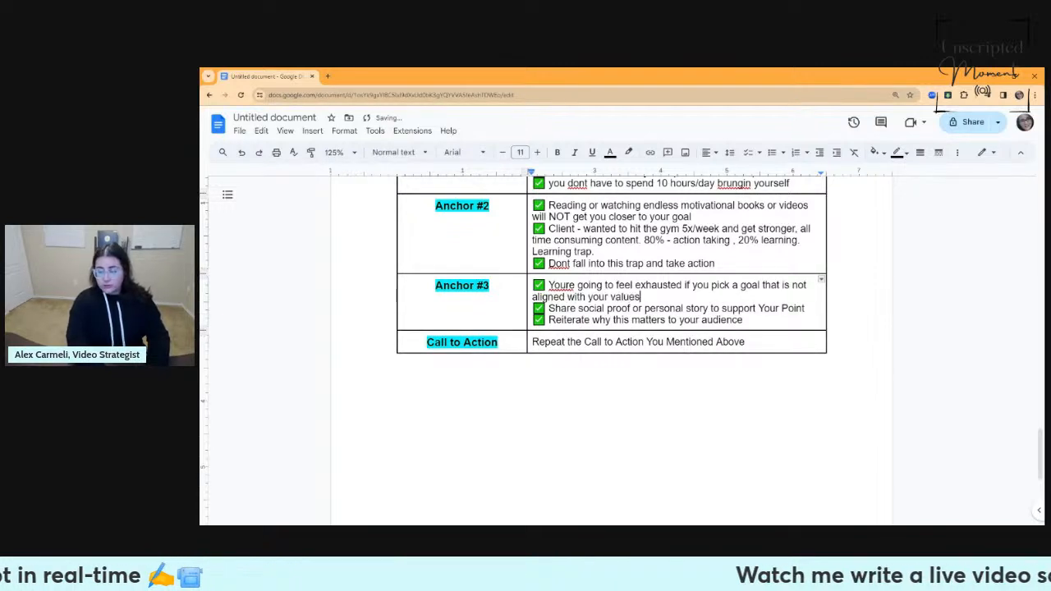
text( or lifestyle)
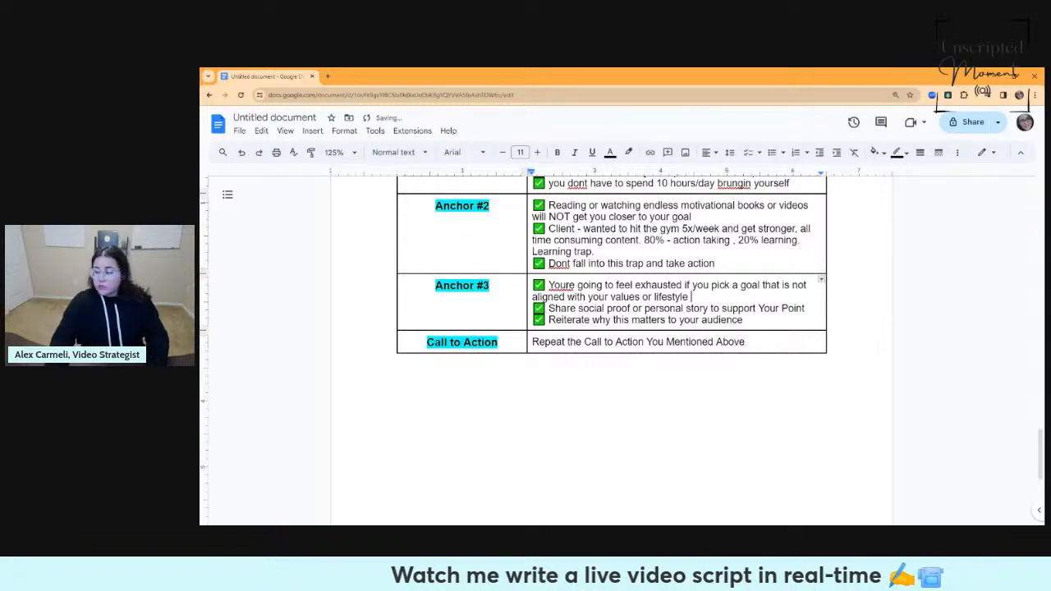
Replace Anchor #3's social proof placeholder with "Personal - run a marathon, 10k", keeping its checkmark.
drag(805, 309, 550, 308)
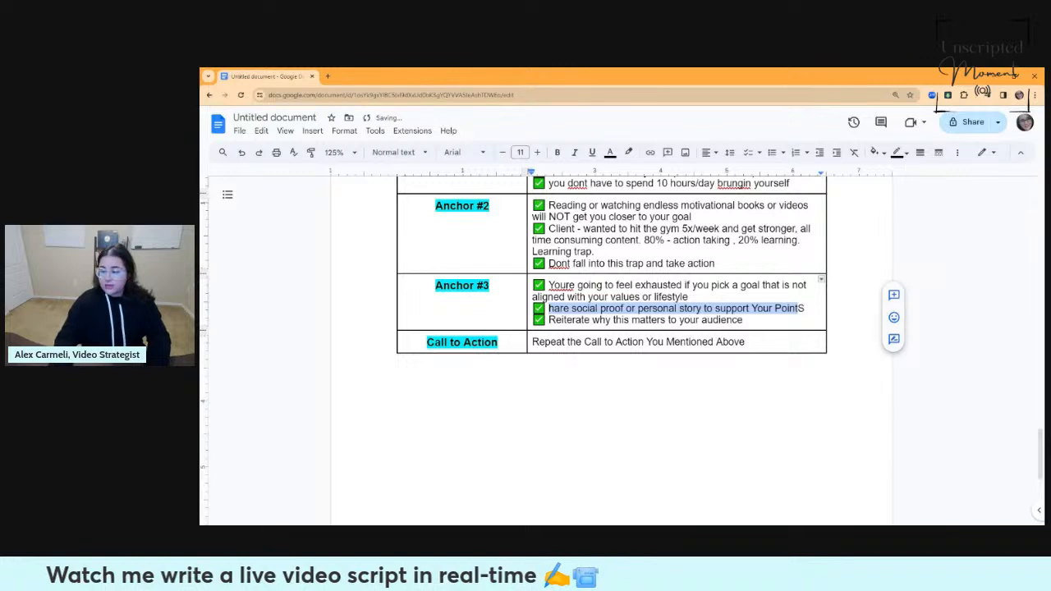
text(Personal S)
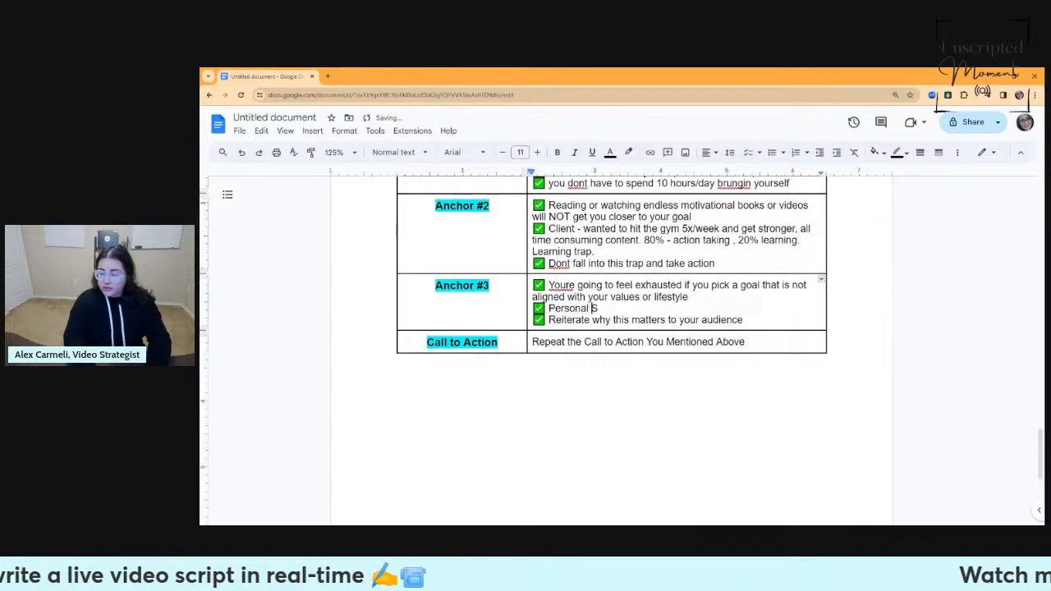
key(BackSpace)
text(-)
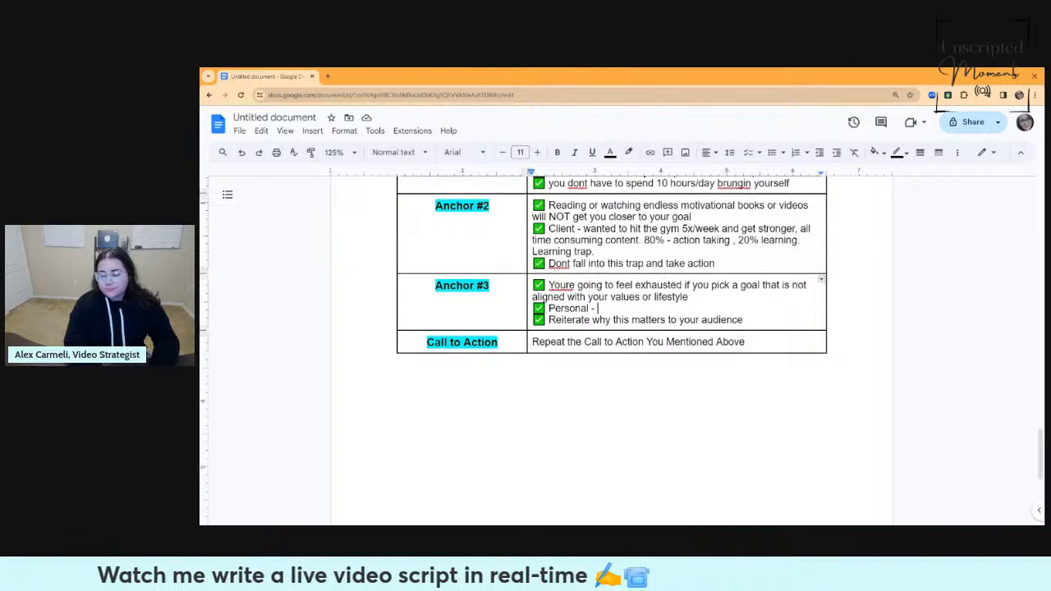
text(run a mar)
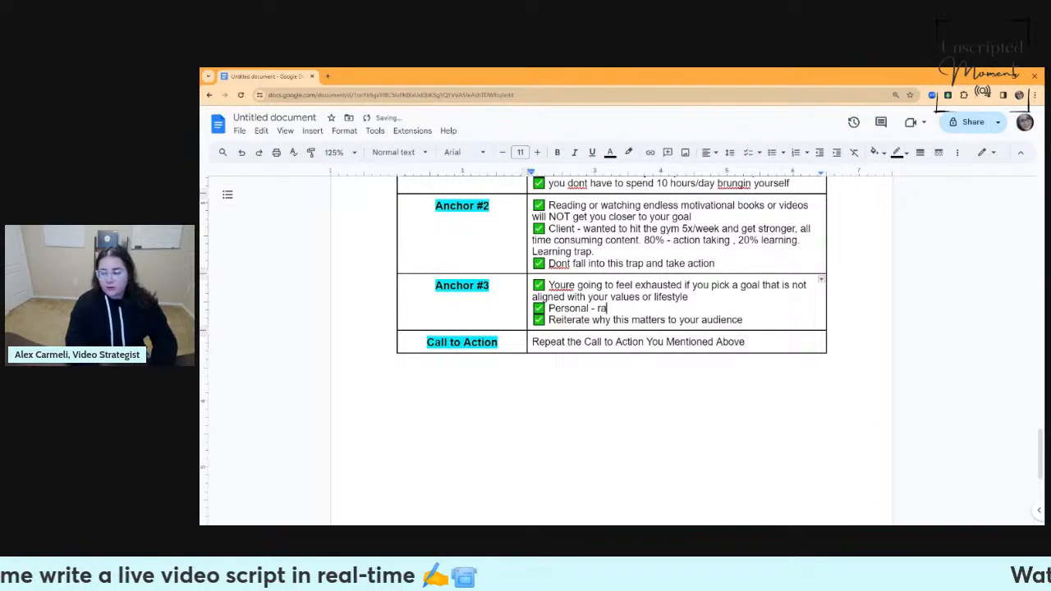
text(athon)
key(BackSpace)
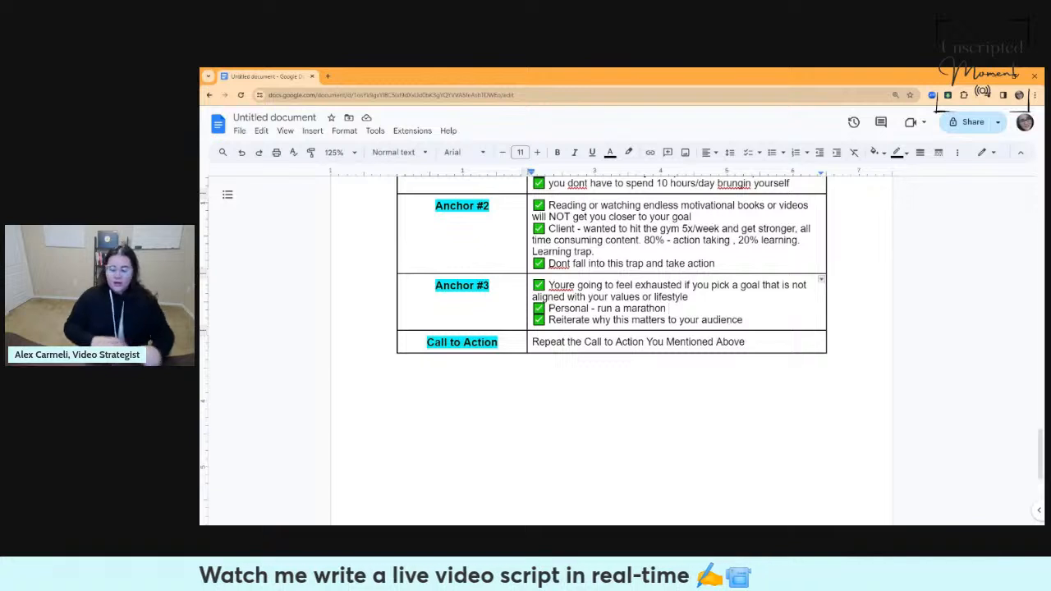
text(, )
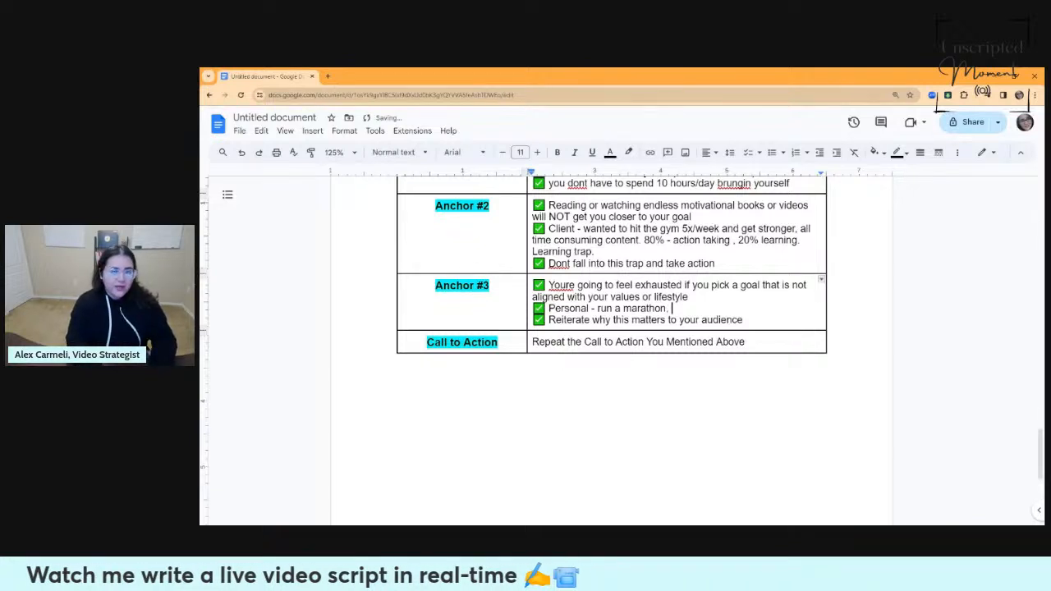
text(10k)
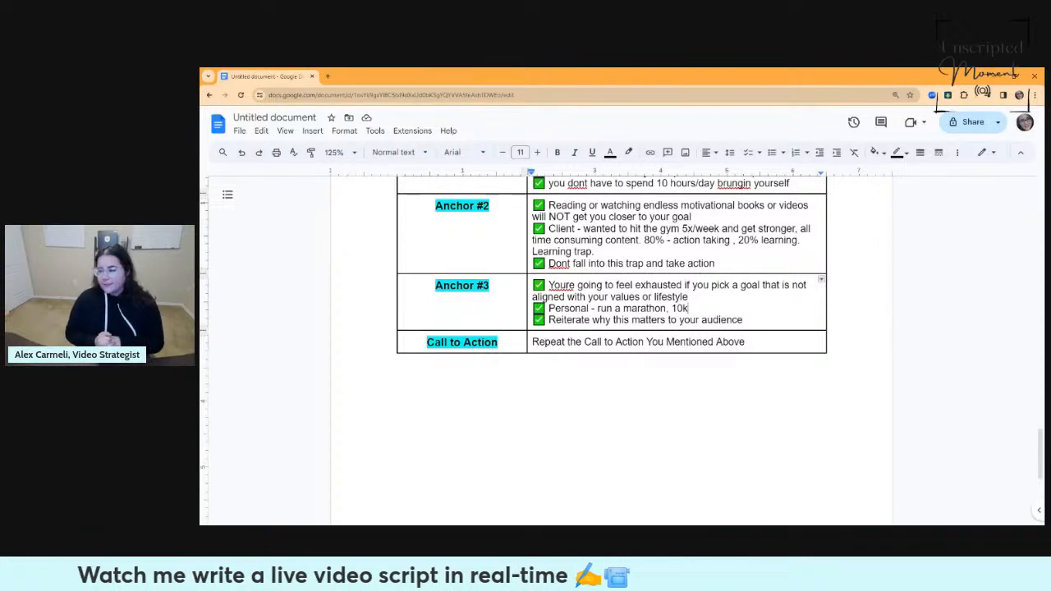
Replace Anchor #3's "Reiterate why this matters to your audience" with "pick appropriate goals that stick".
drag(743, 320, 549, 319)
key(BackSpace)
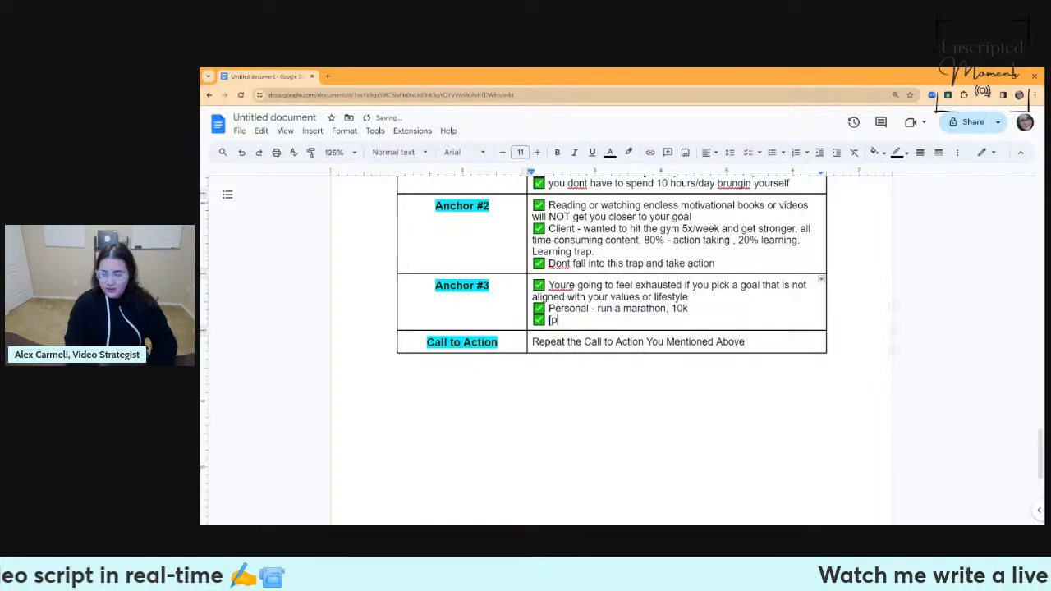
text(pick appropa)
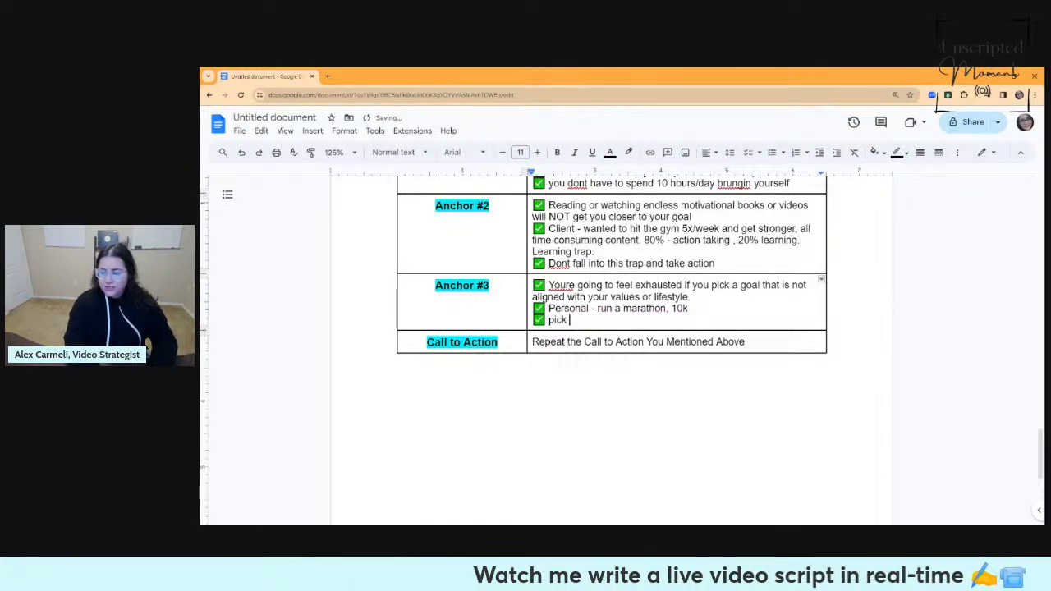
key(BackSpace)
text(riat)
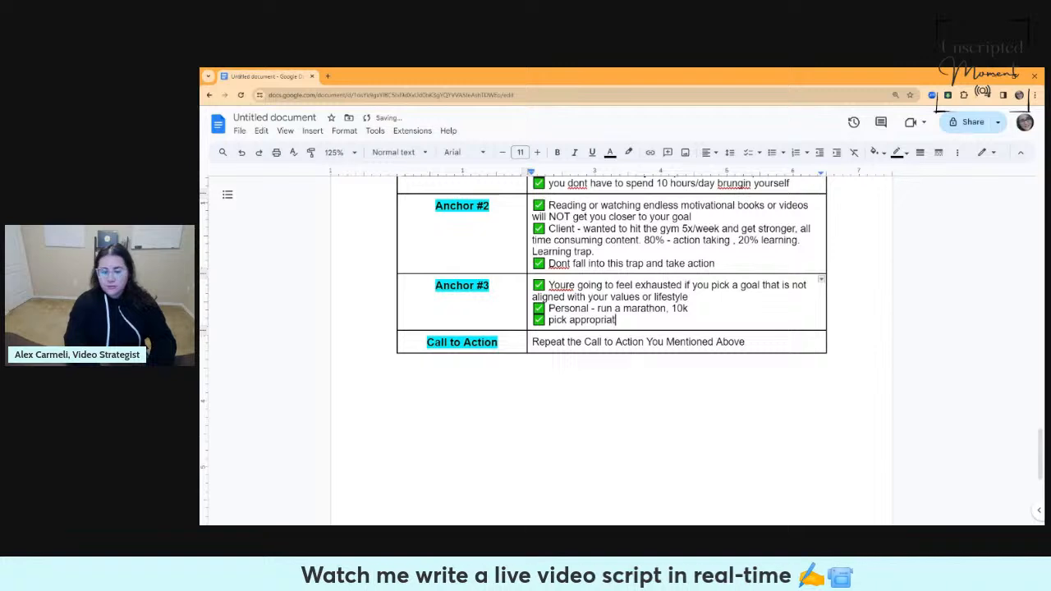
text(e goals that stick)
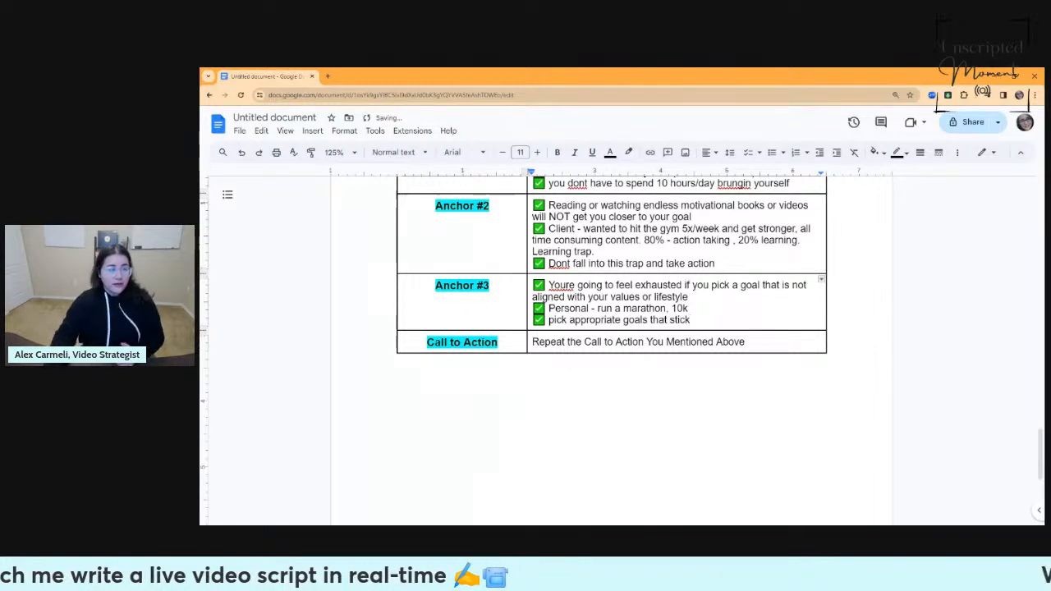
scroll(612, 320, up, 2)
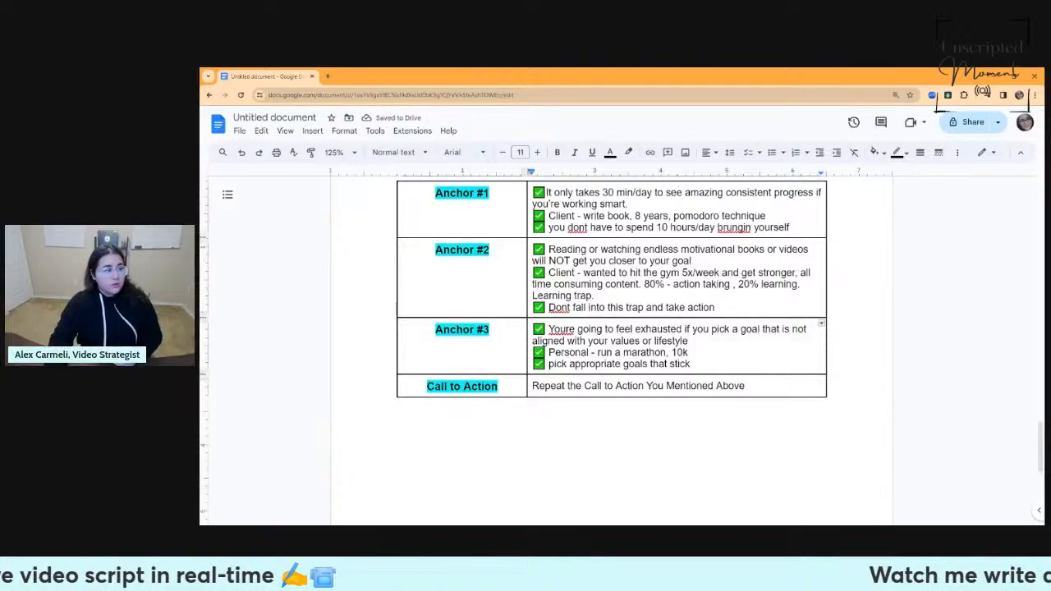
scroll(612, 349, up, 10)
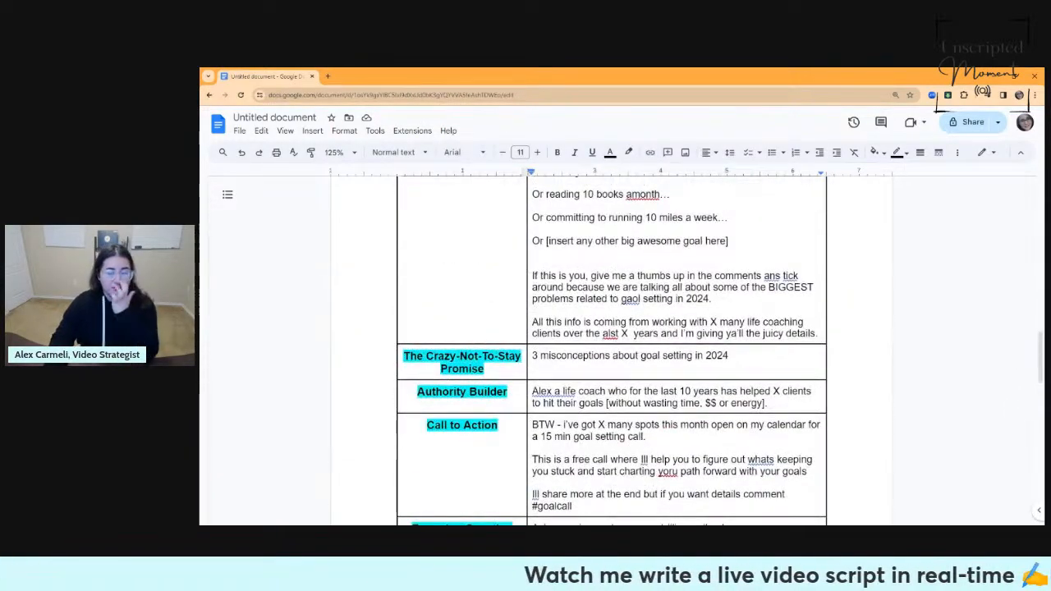
scroll(612, 349, down, 1)
scroll(612, 349, down, 4)
scroll(611, 350, up, 8)
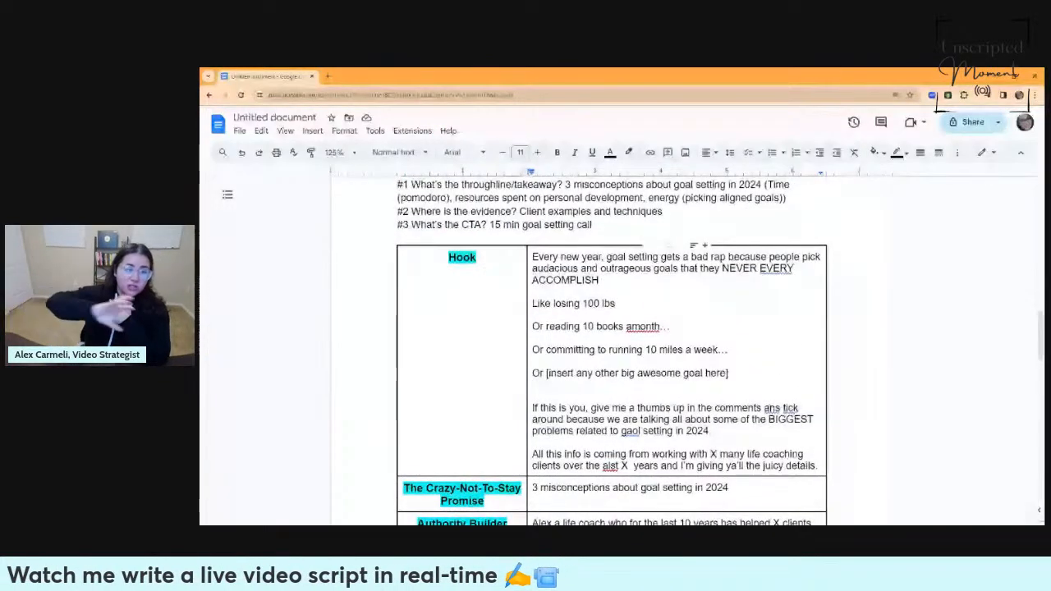
Review the script from the hook through the three anchors, and reread the first Call to Action against the closing one.
scroll(612, 349, down, 6)
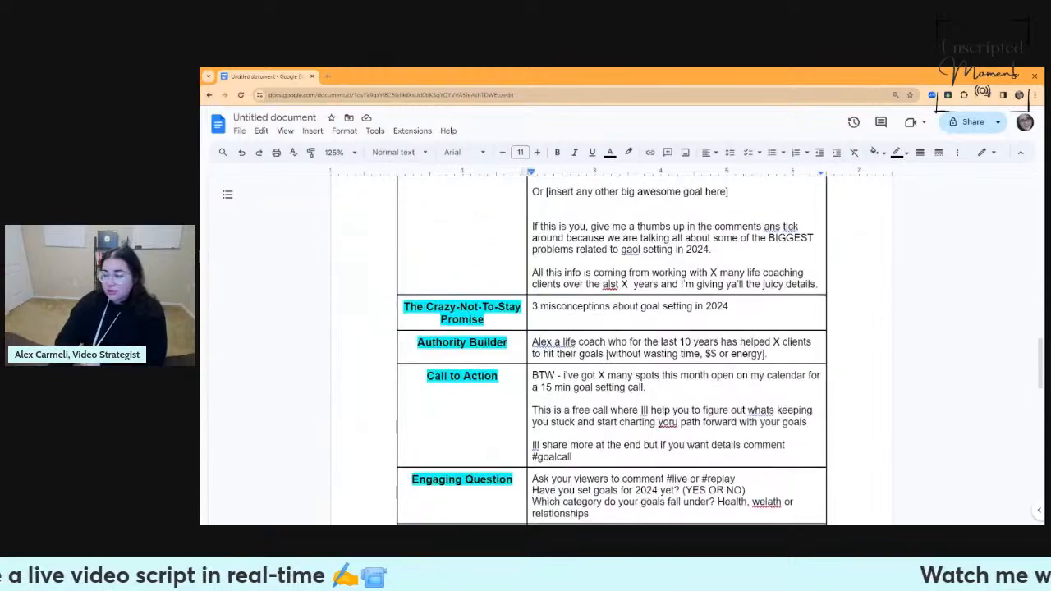
scroll(612, 349, down, 5)
scroll(612, 349, up, 4)
scroll(612, 349, up, 8)
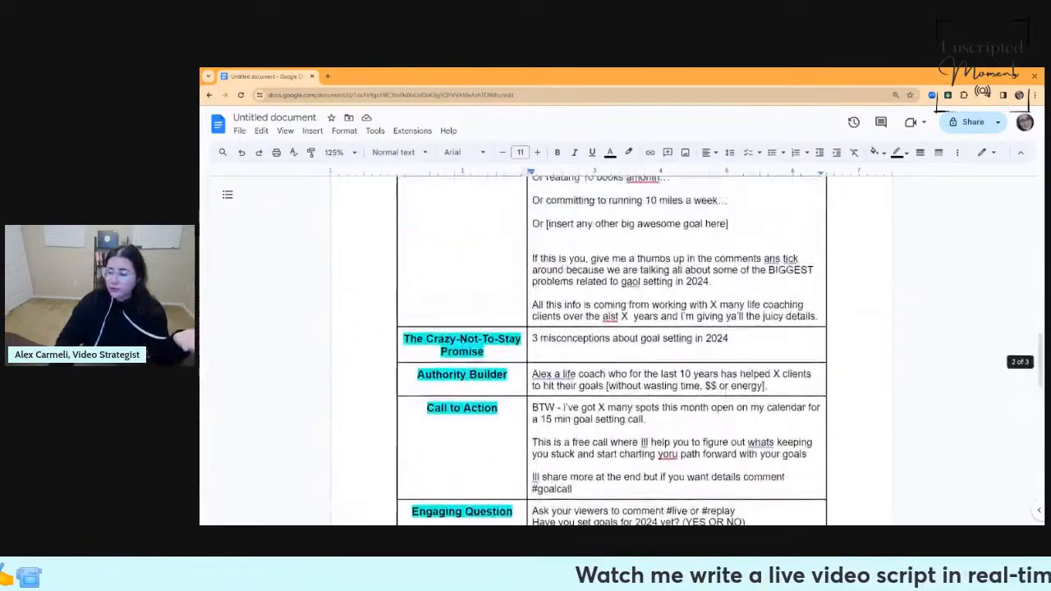
scroll(612, 349, down, 8)
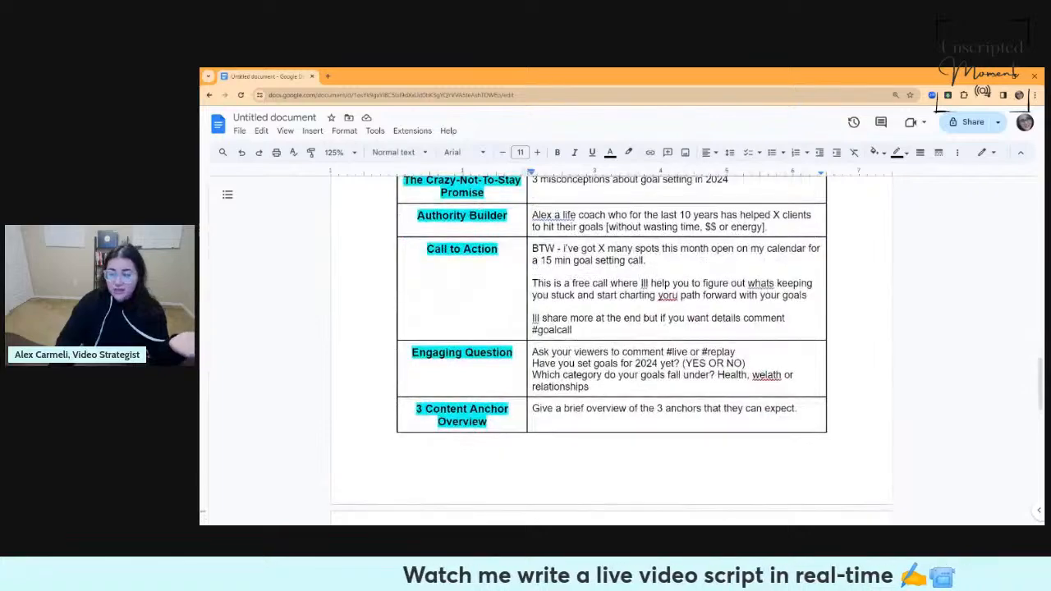
scroll(612, 349, down, 3)
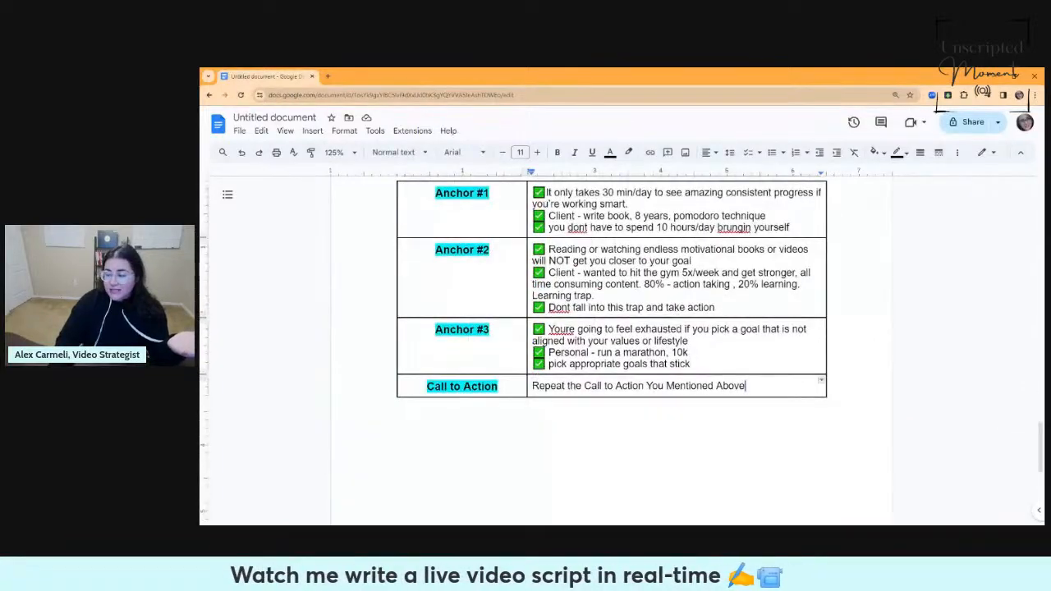
drag(745, 386, 545, 386)
scroll(612, 349, up, 10)
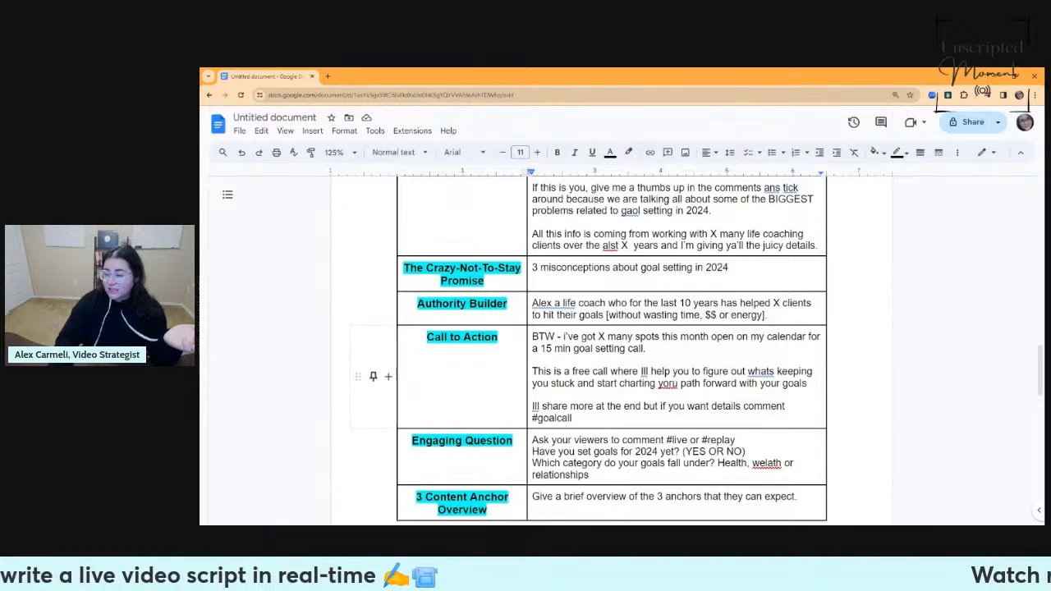
drag(552, 349, 662, 372)
scroll(662, 372, down, 10)
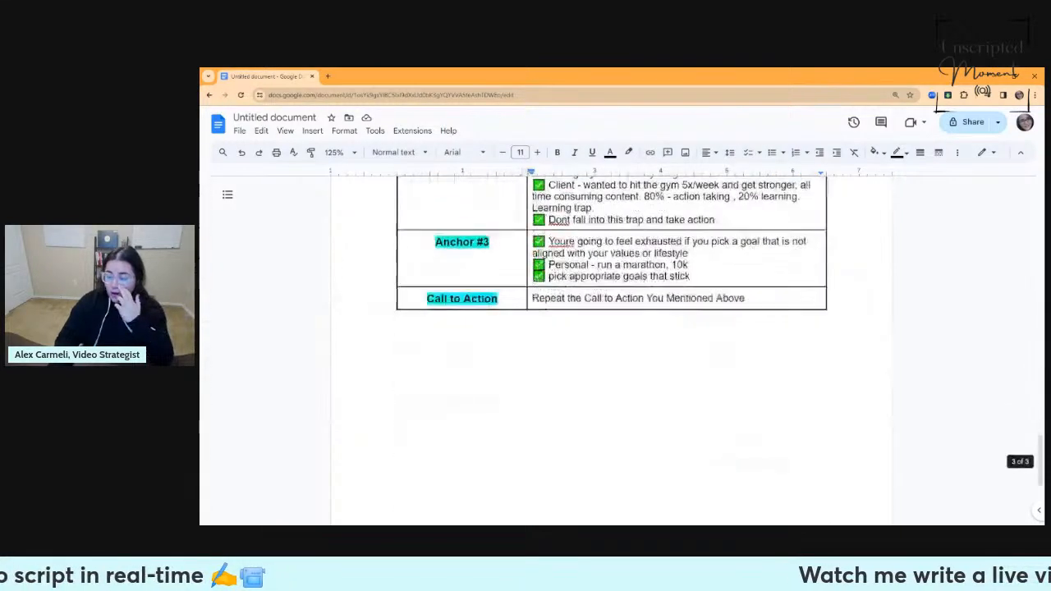
Replace the closing Call to Action's "Repeat the Call to Action You Mentioned Above" with "15 min goal setting call".
drag(745, 298, 533, 298)
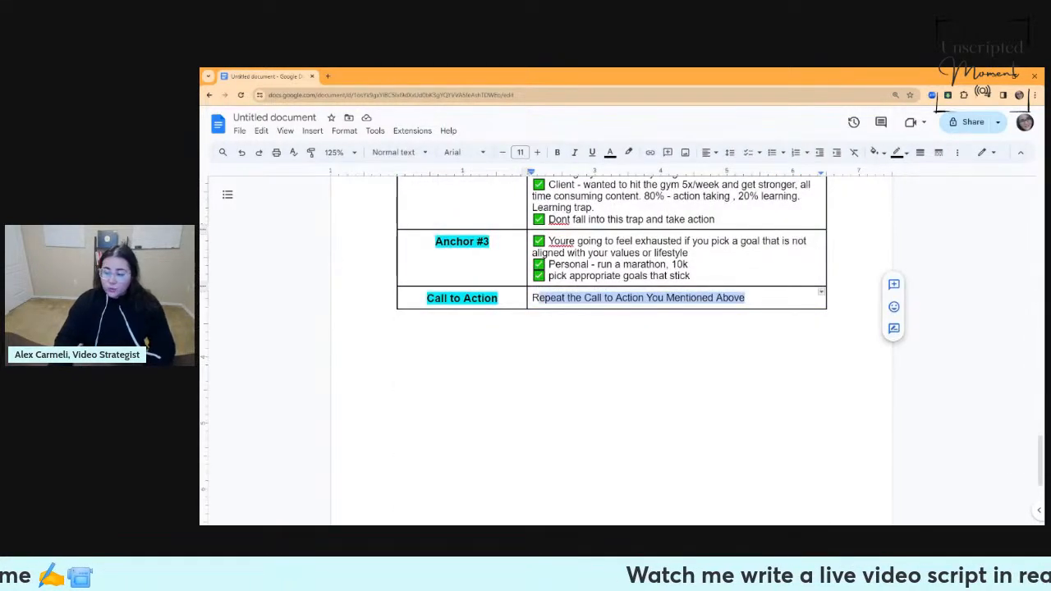
text(20 min)
key(BackSpace)
key(BackSpace)
key(BackSpace)
key(BackSpace)
key(BackSpace)
key(BackSpace)
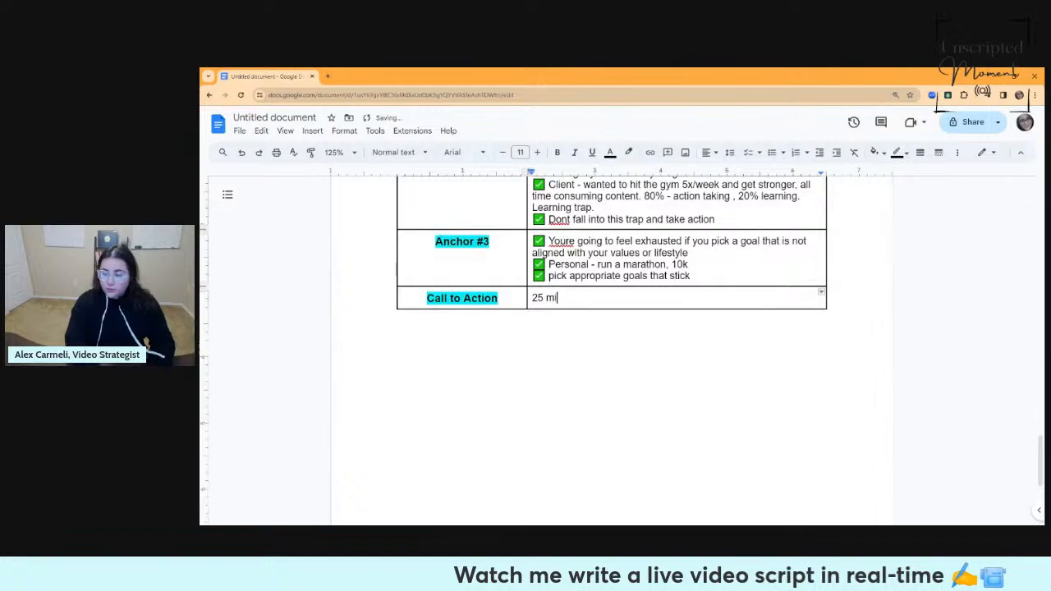
text(15 min goal se)
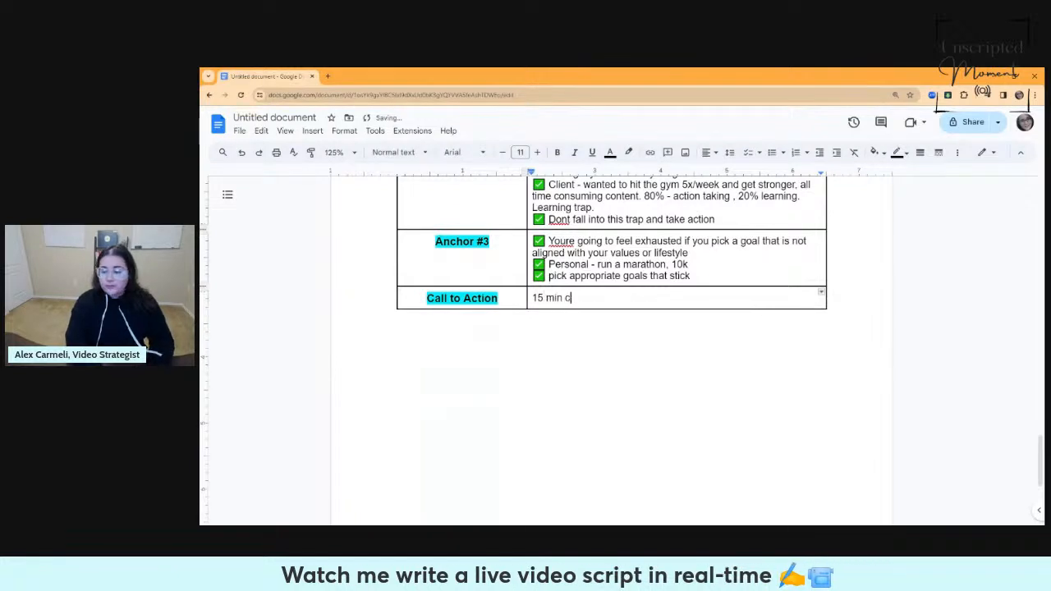
text(tting call.)
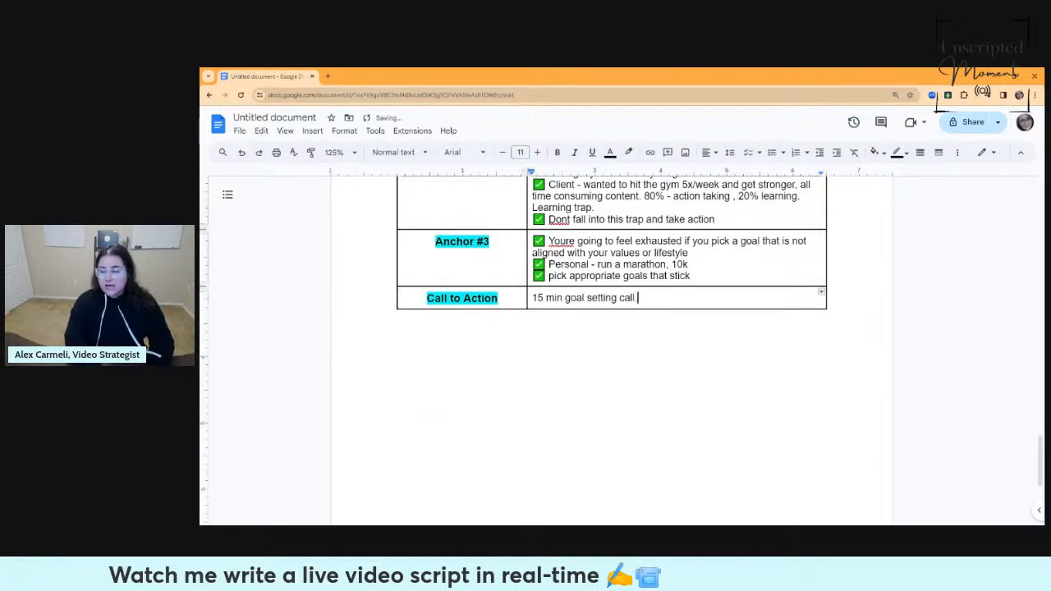